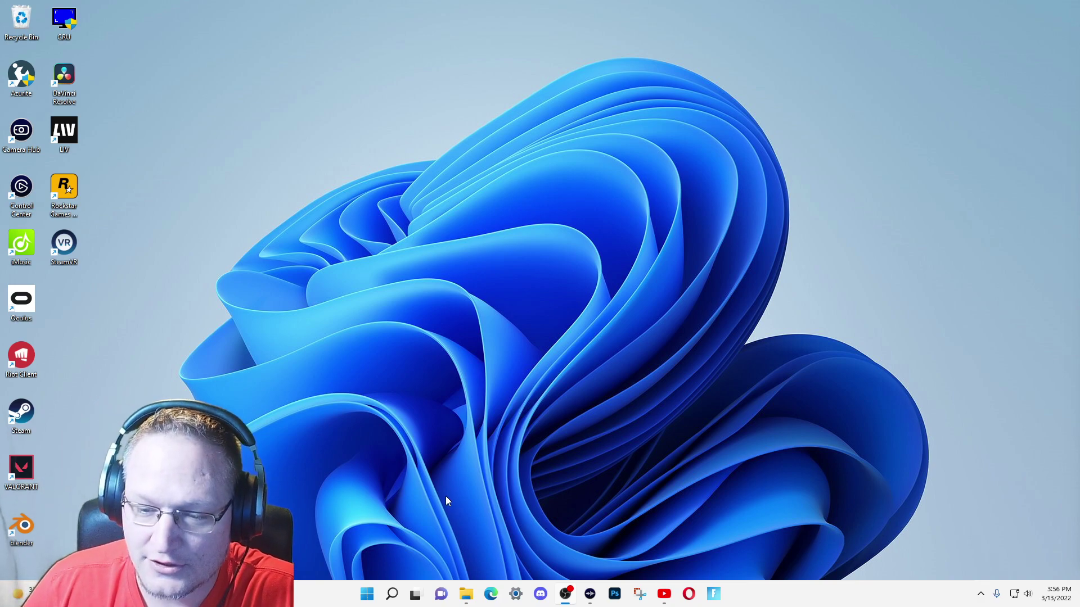
- Launch Edge and glance through the Twitch channels in the Tab Support favorites folder
click(491, 594)
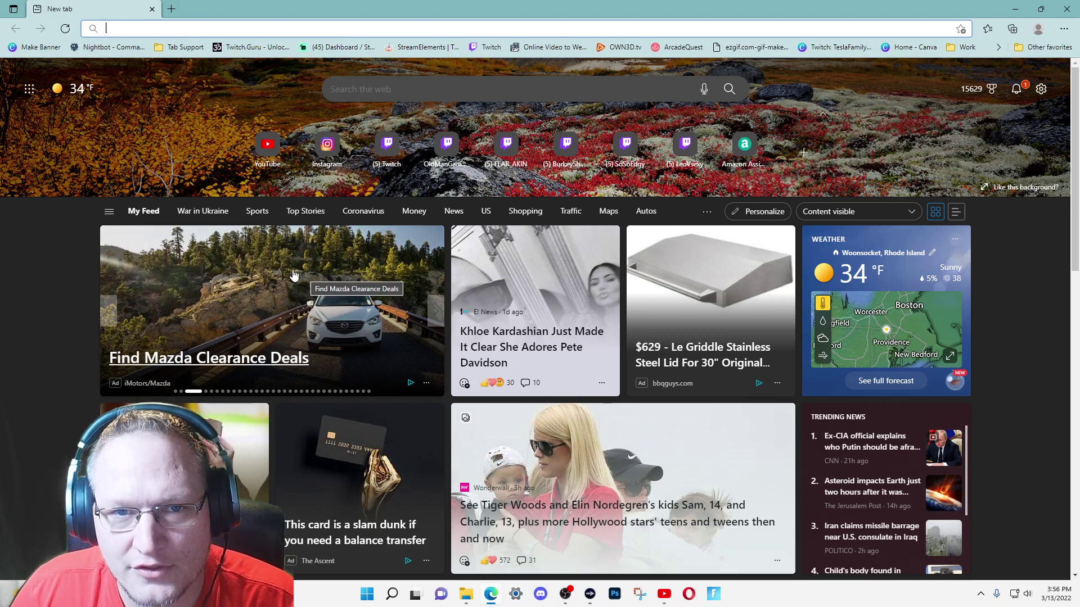
click(172, 52)
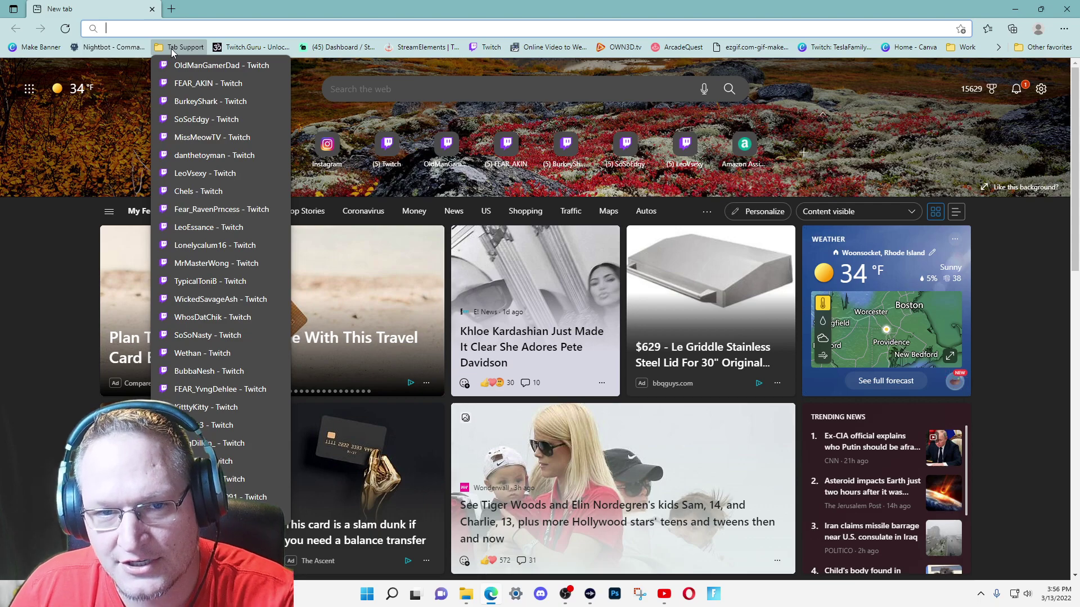
click(171, 50)
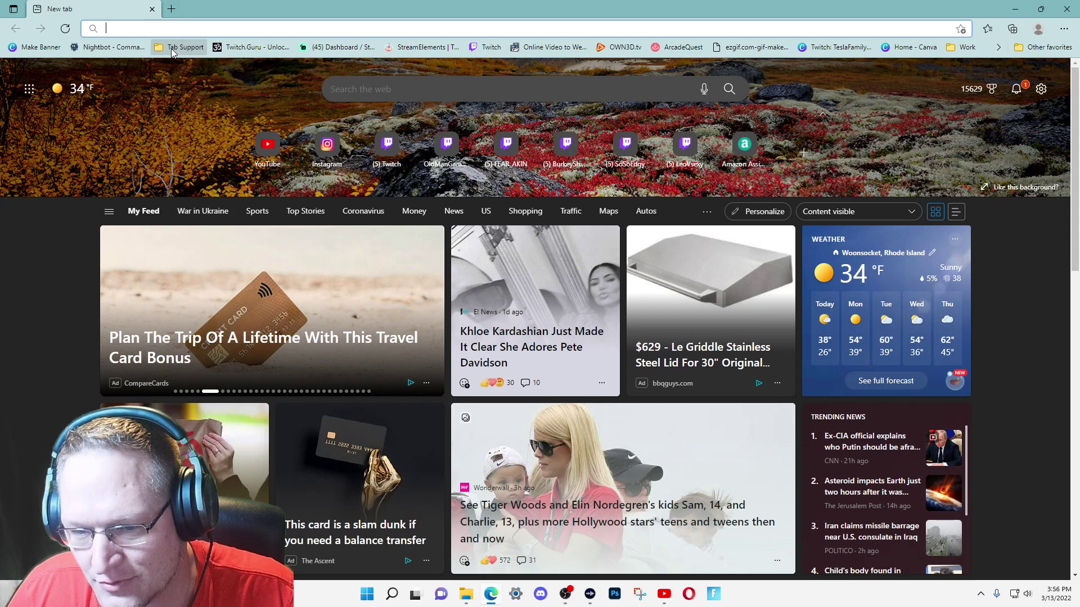
- Open all 26 Tab Support bookmarks as a new tab group and colour the group red
right_click(171, 47)
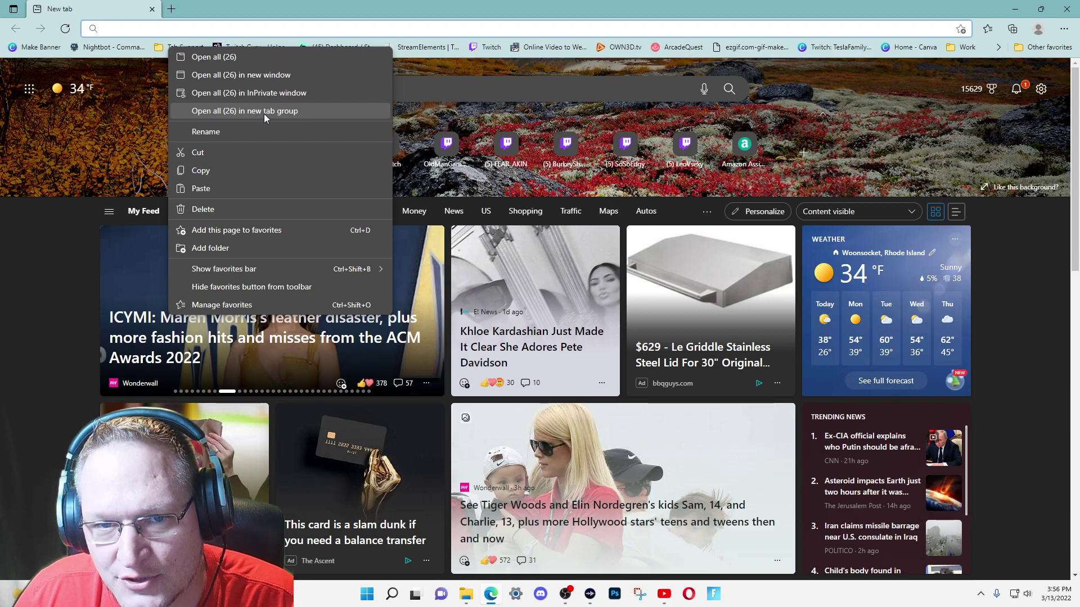
click(282, 113)
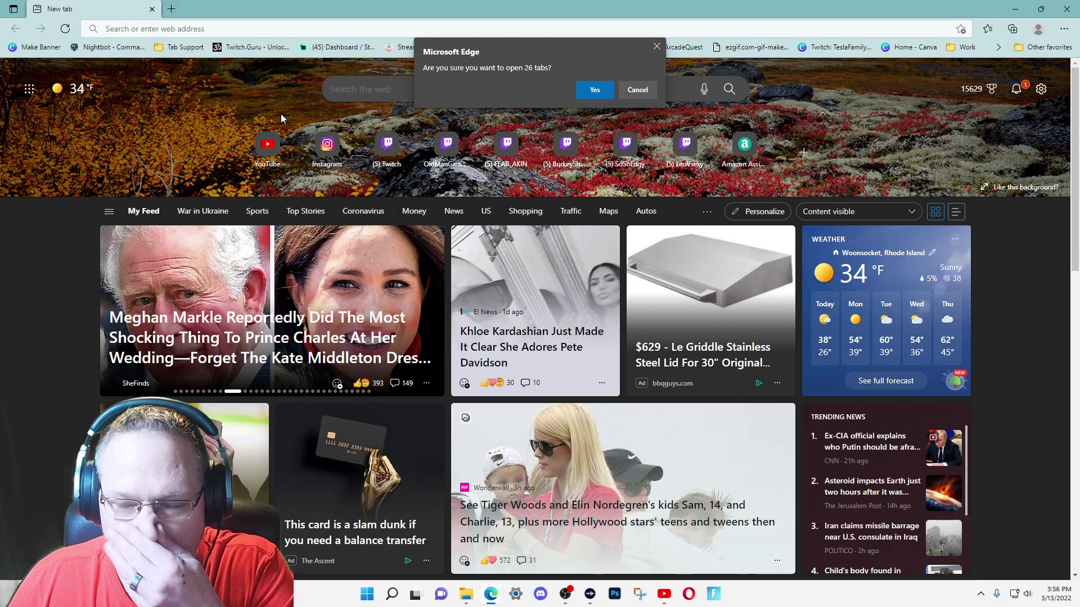
click(594, 90)
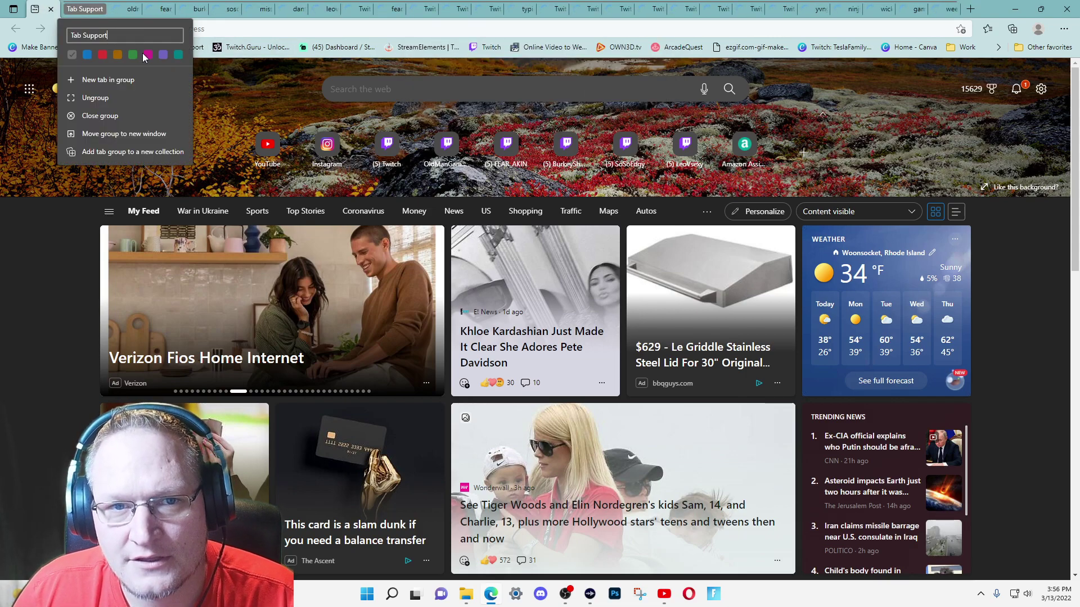
click(103, 55)
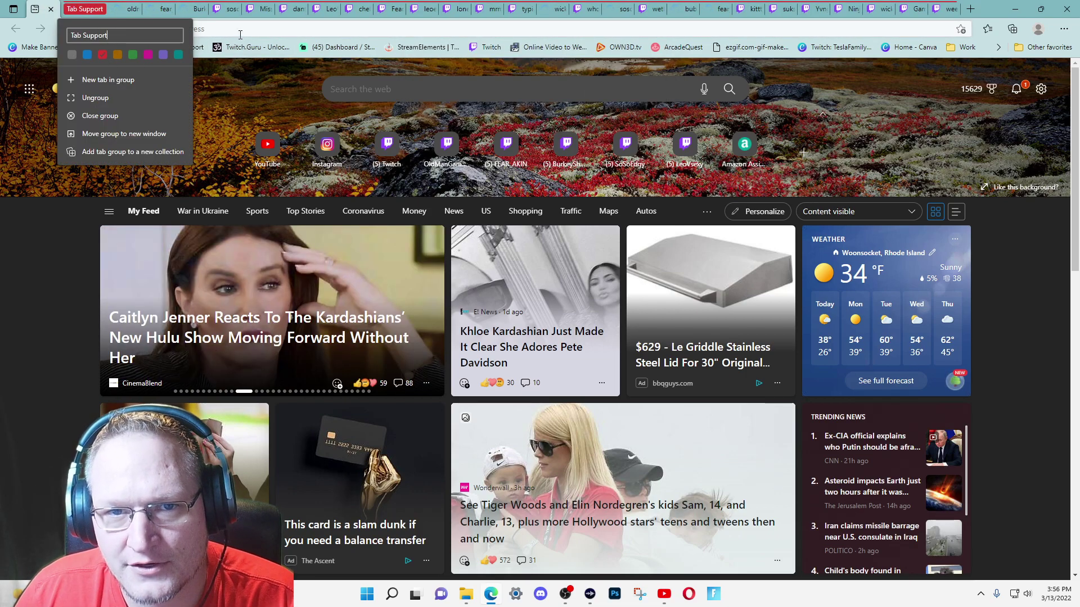
click(20, 131)
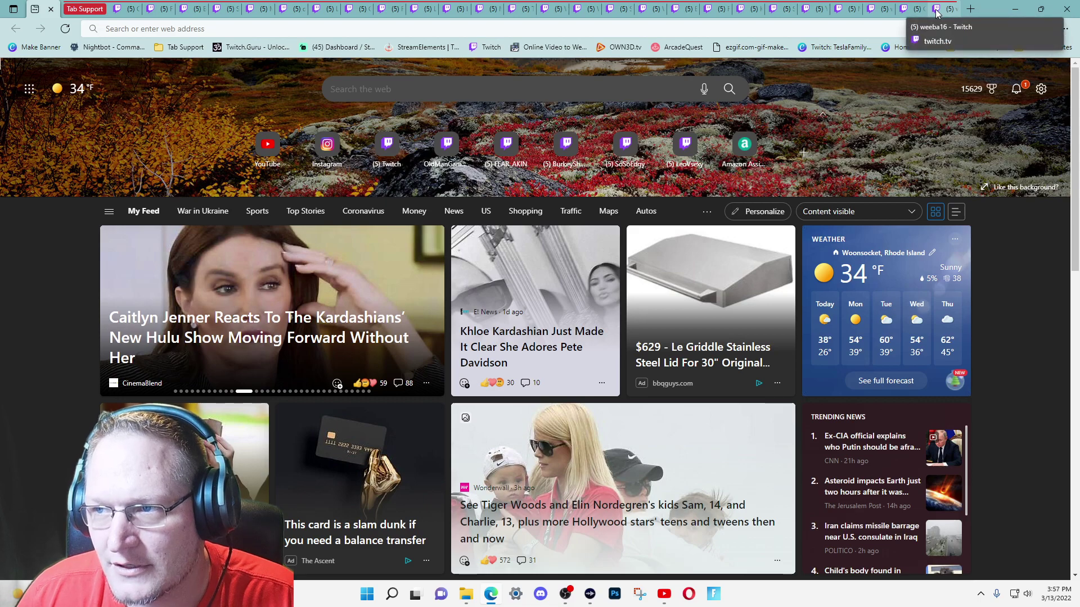
- Mute the Twitch tab playing an ad and collapse the red Tab Support group
click(825, 16)
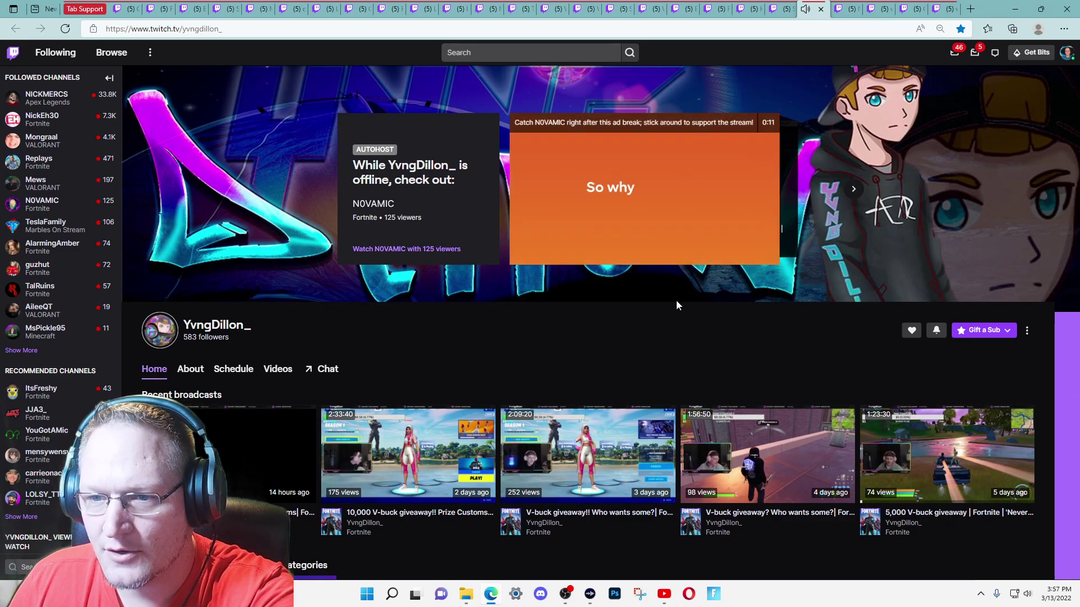
mouse_move(545, 256)
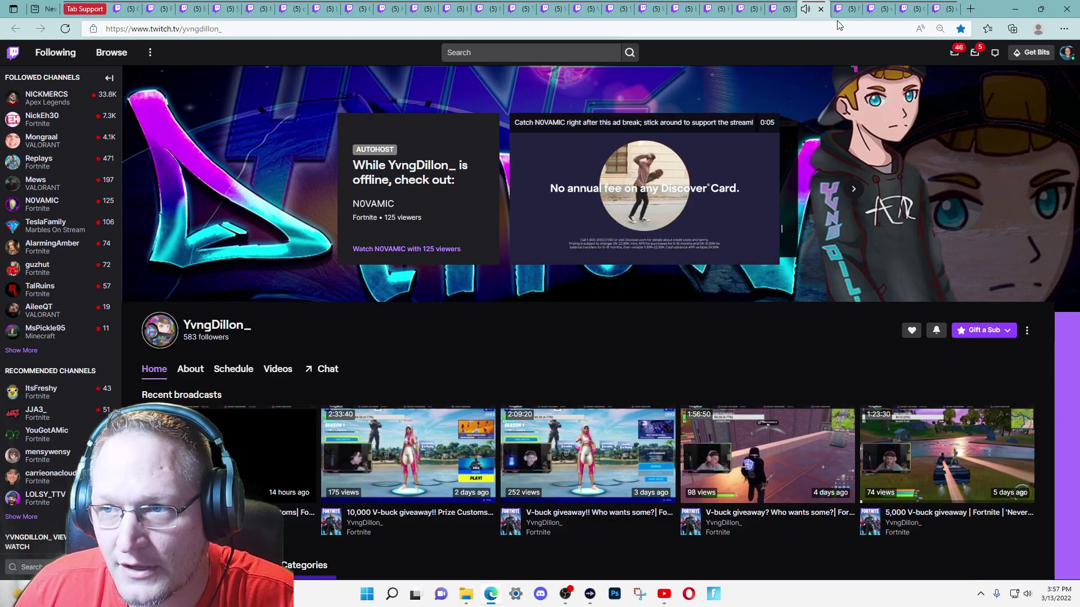
click(806, 10)
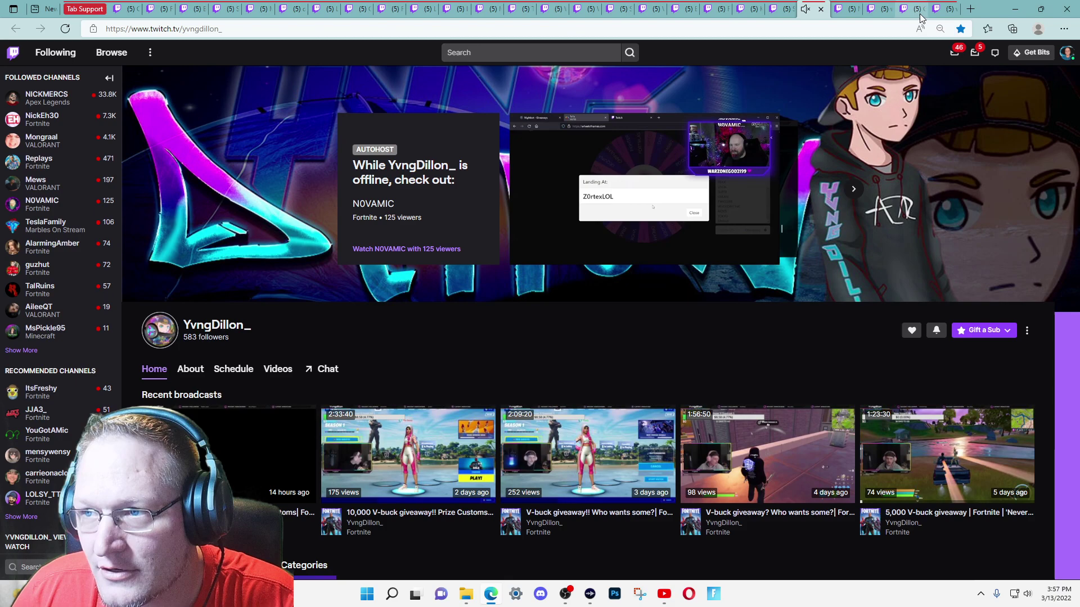
click(93, 10)
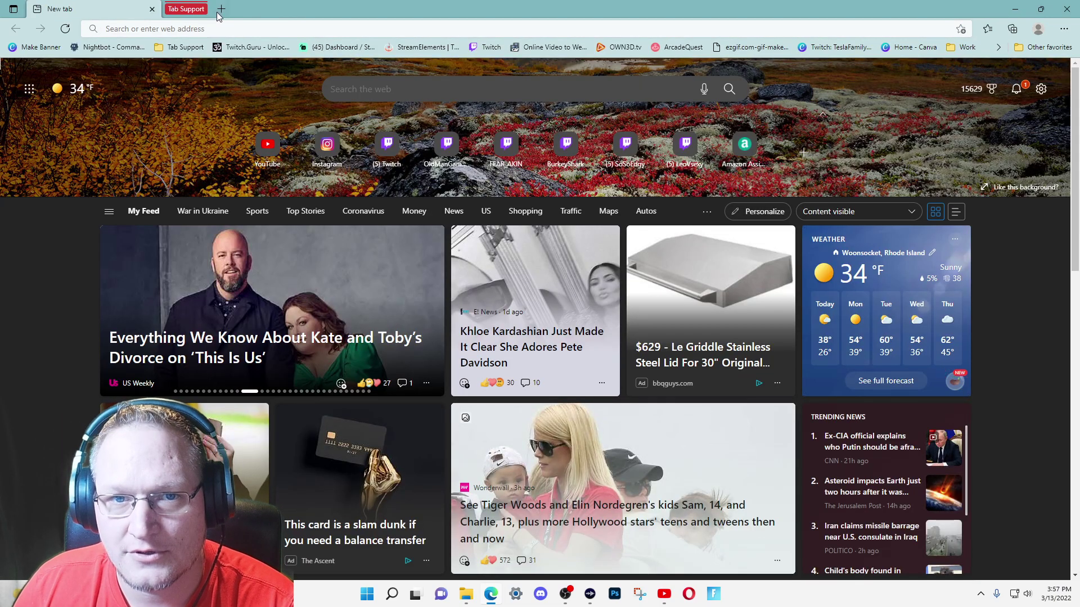
- Open and discard a spare new tab, then close the entire Tab Support group
click(220, 9)
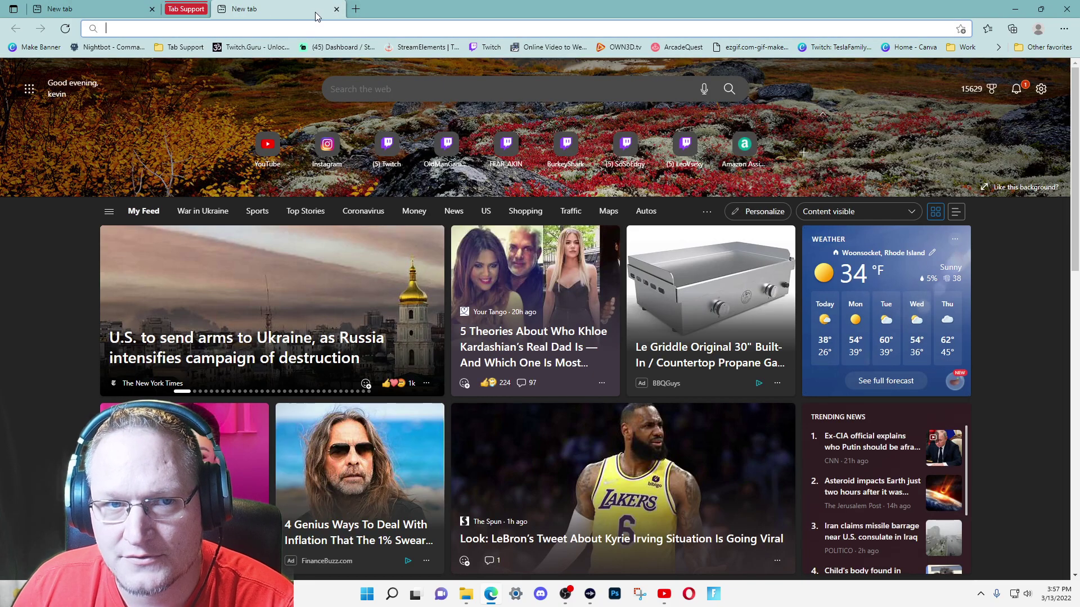
click(336, 9)
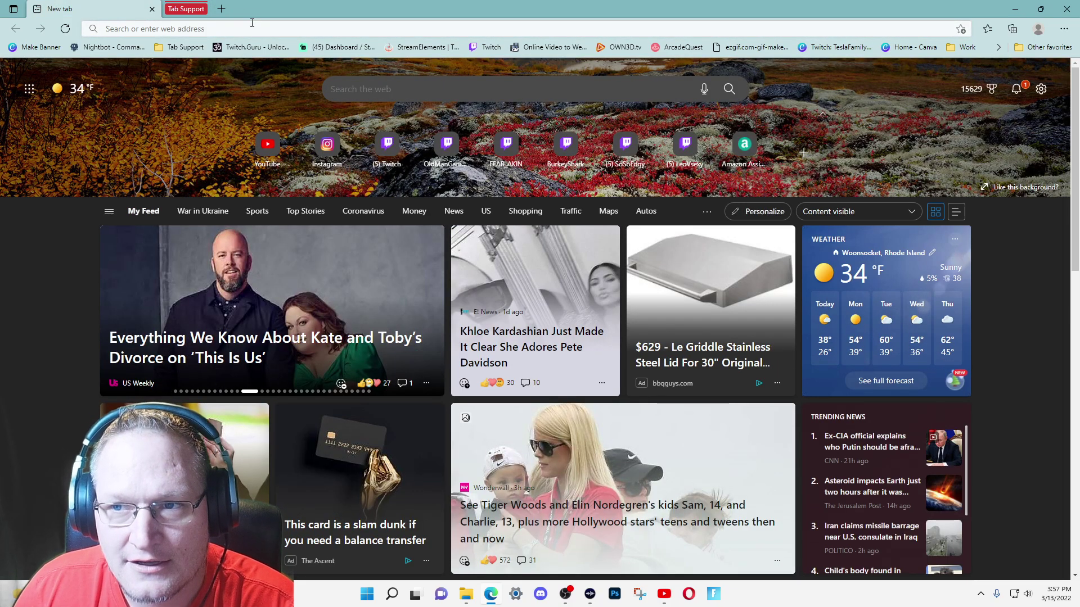
right_click(189, 9)
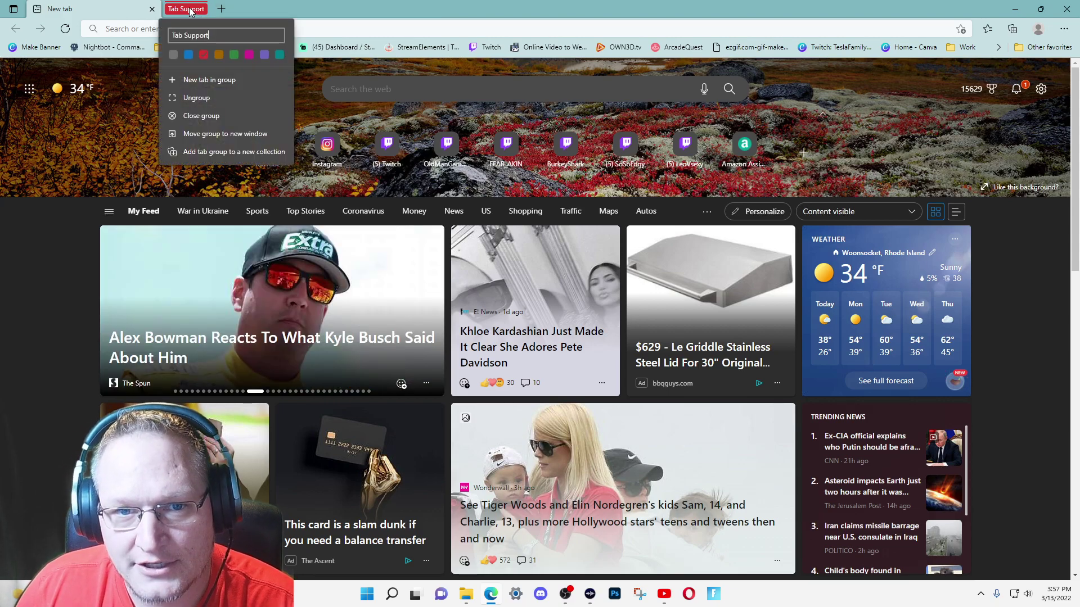
click(209, 116)
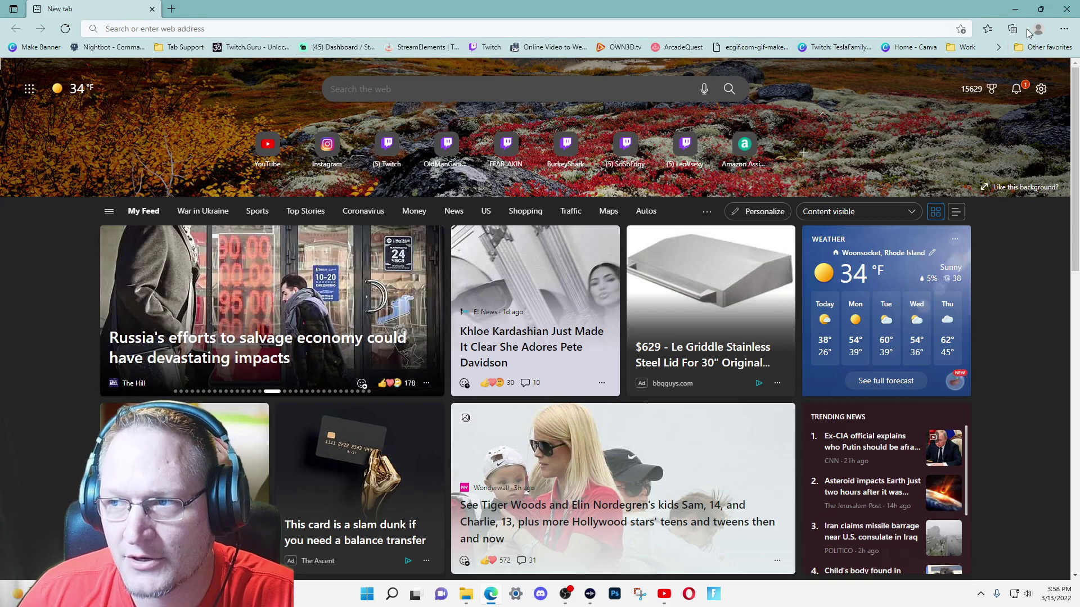
- Create an empty favorites folder named 'Test Tab' from the Favorites panel
click(988, 29)
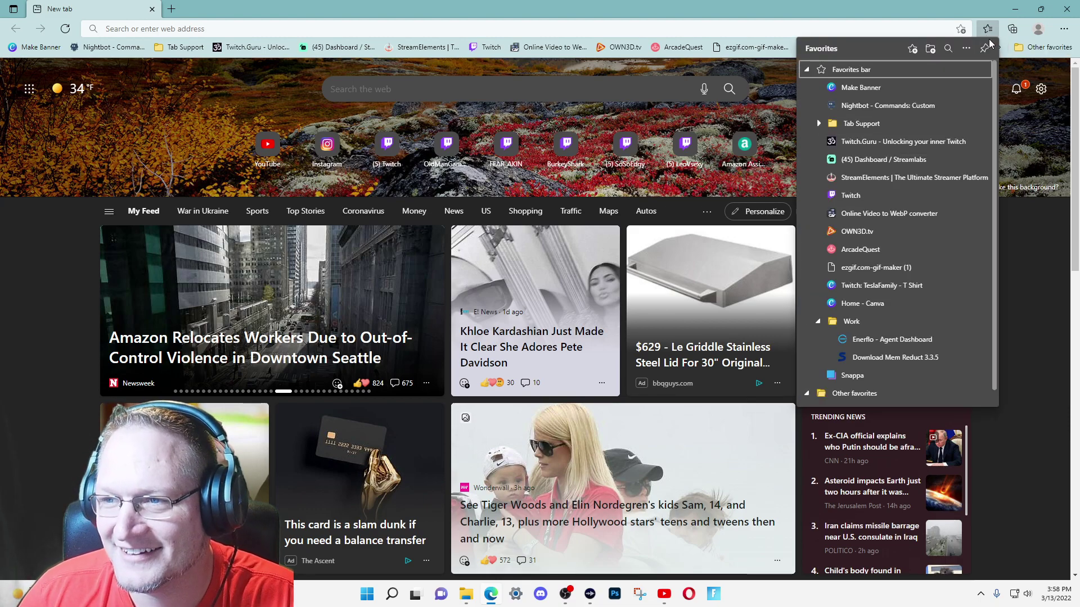
click(932, 51)
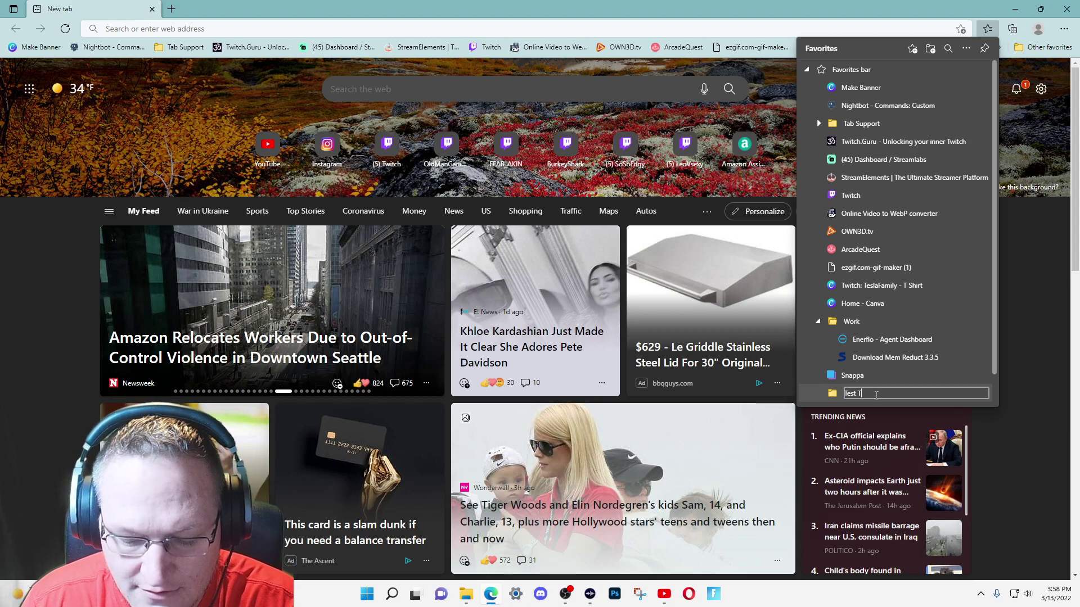
key(Return)
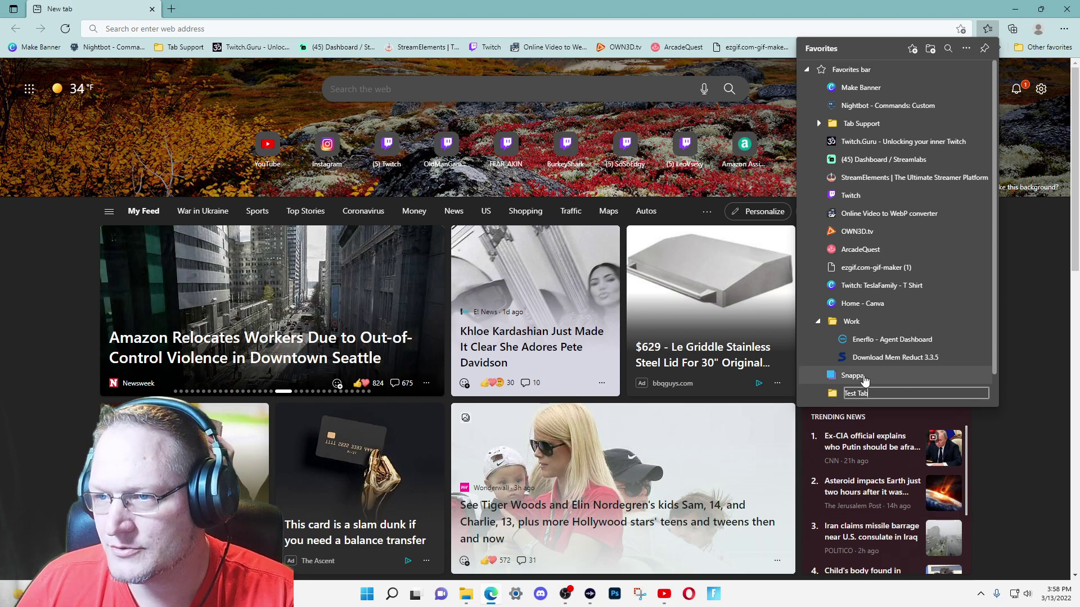
scroll(839, 376, down, 1)
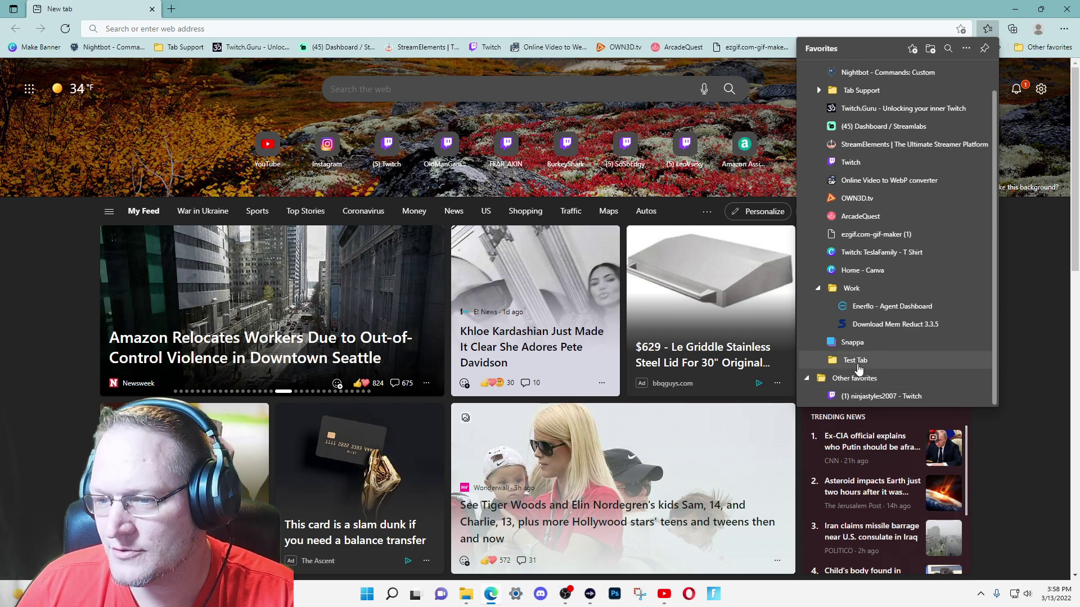
click(808, 378)
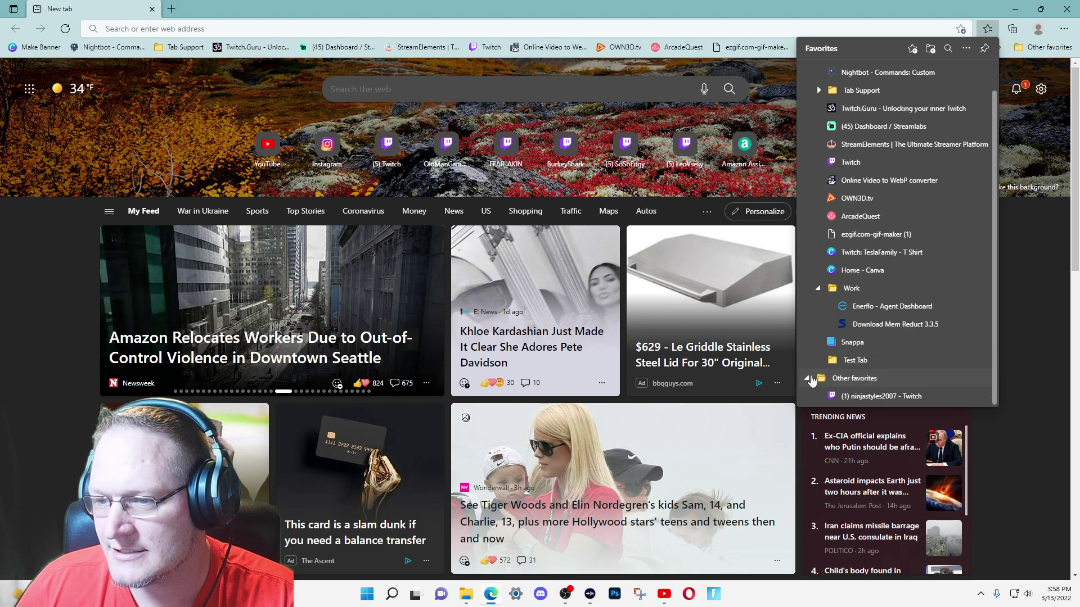
click(988, 29)
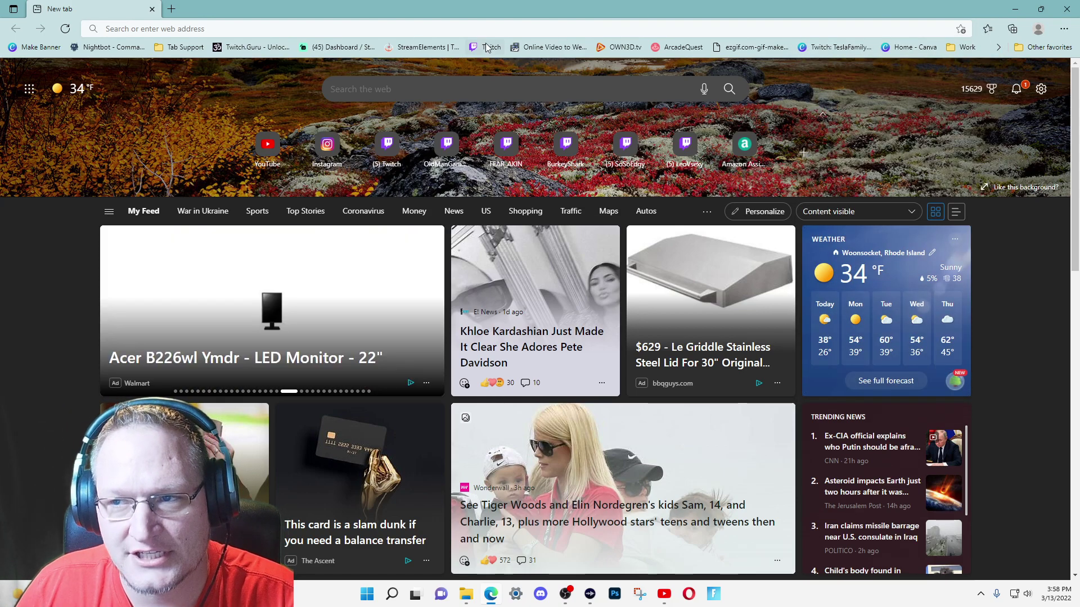
- Drag Test Tab from the overflow onto the bar between StreamElements and Twitch, confirming it's empty
click(1001, 50)
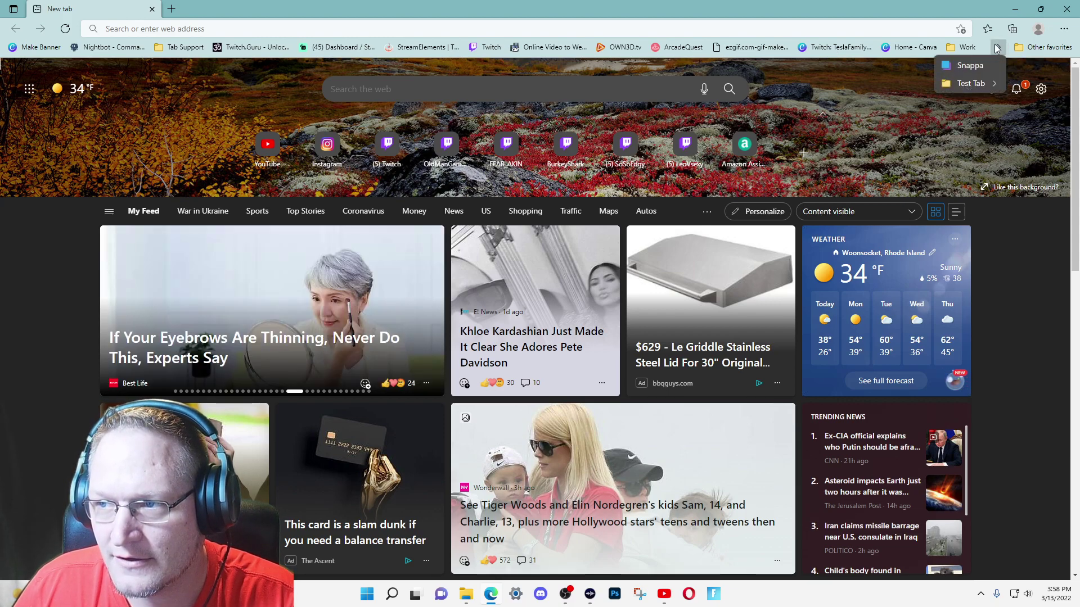
mouse_move(971, 86)
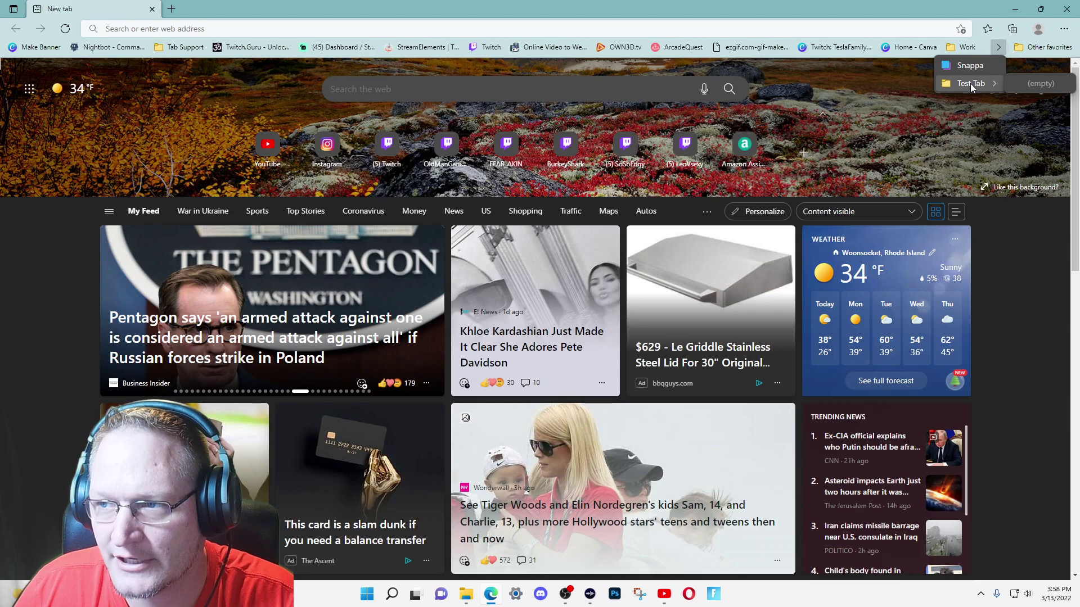
drag(971, 86, 692, 32)
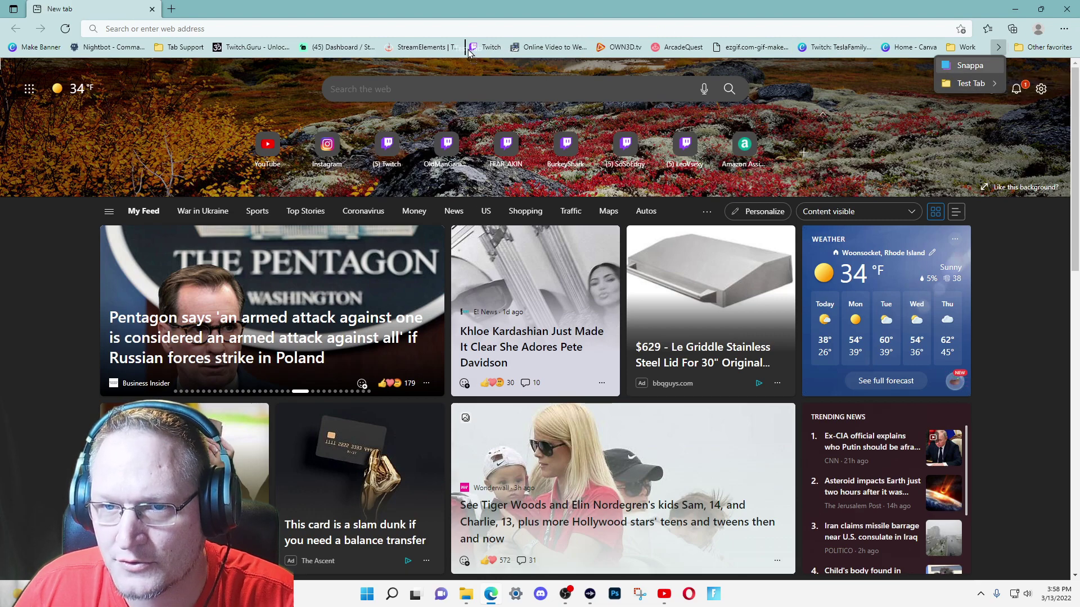
drag(468, 50, 469, 51)
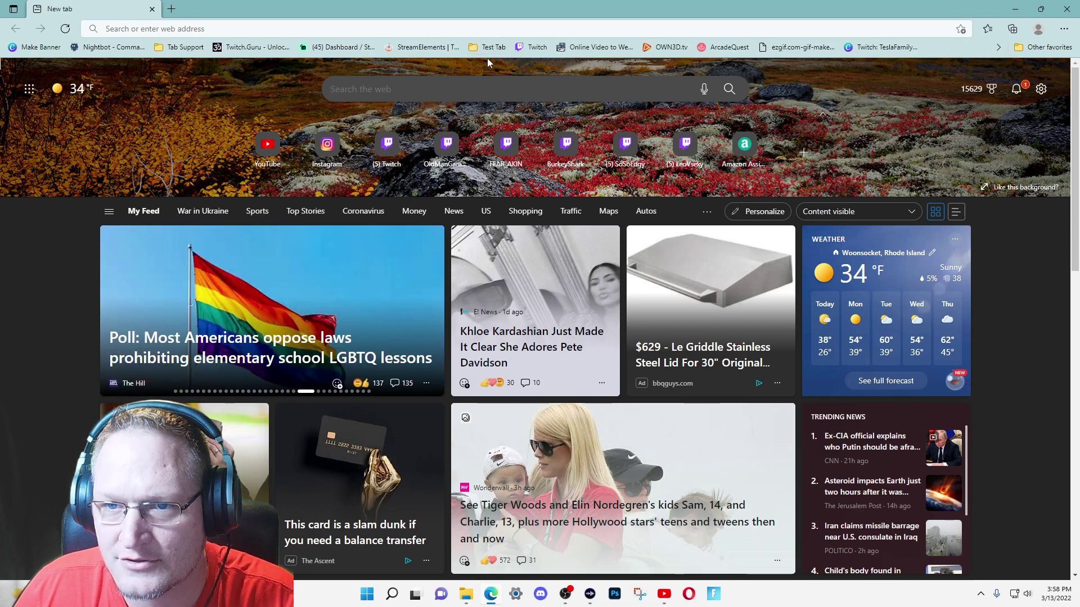
click(487, 50)
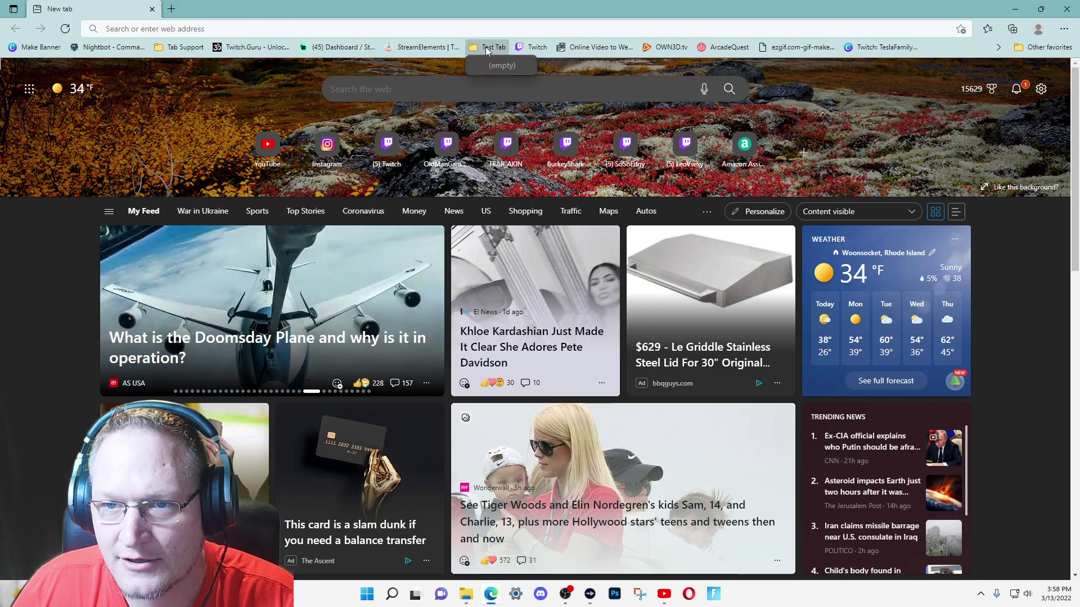
click(487, 49)
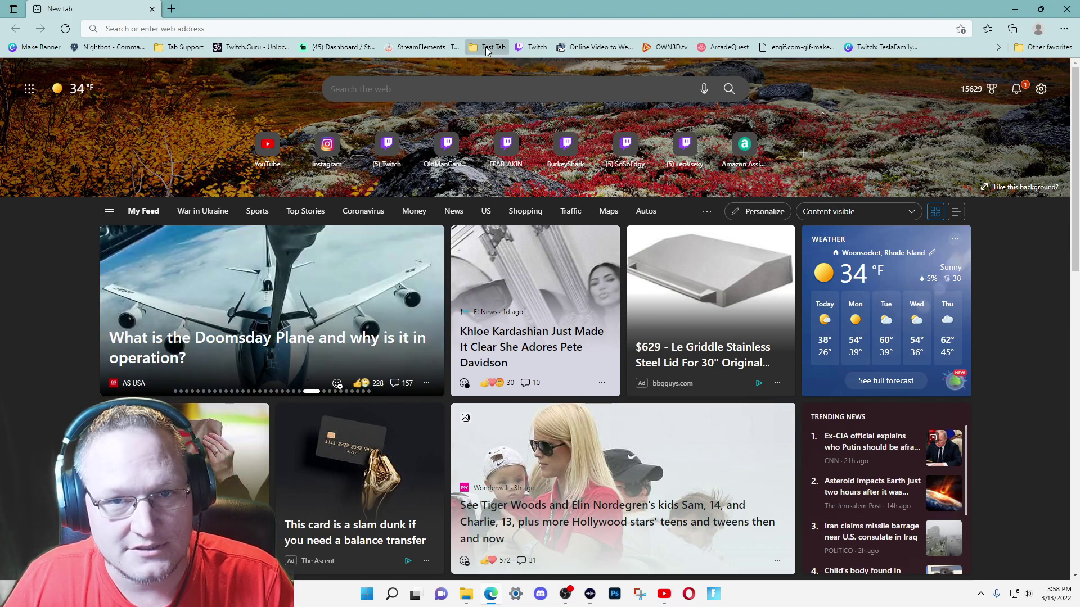
- Load twitch.tv in a new tab and open the N0VAMIC channel page
click(173, 9)
text(twitch.tv)
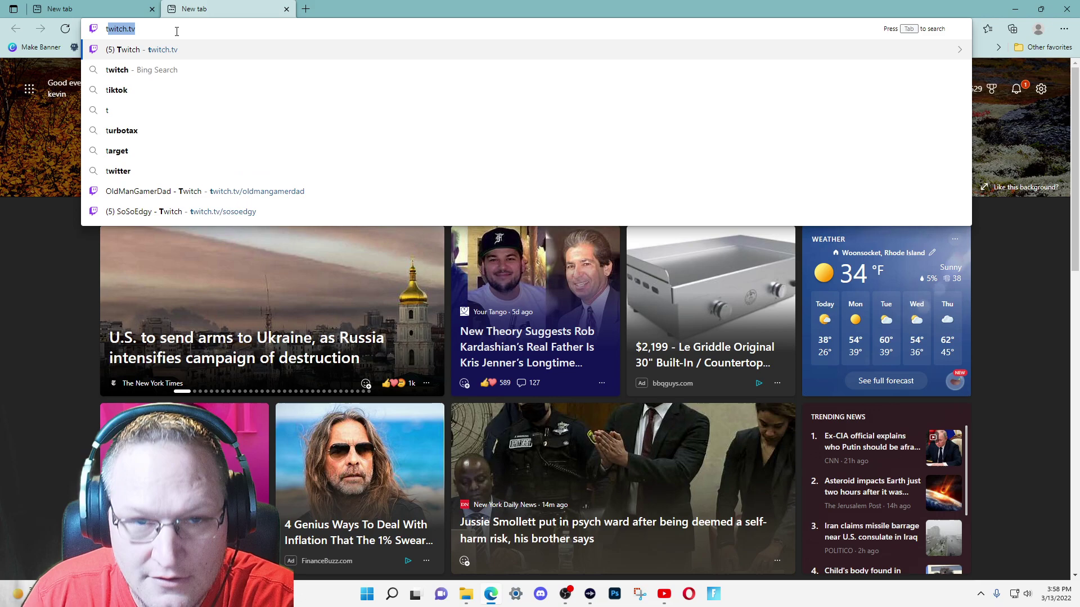
key(Return)
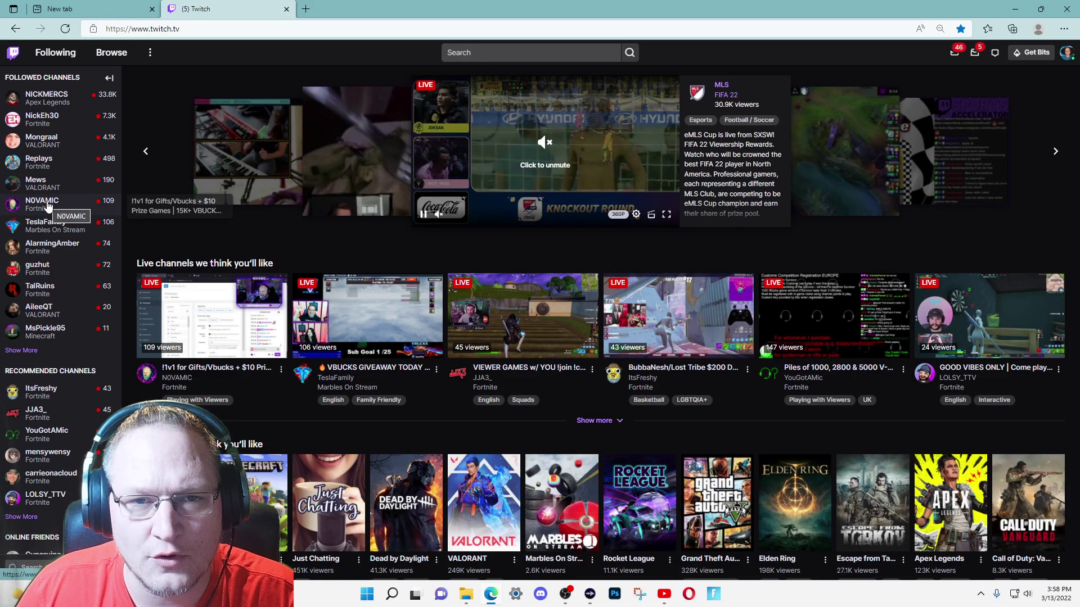
click(47, 204)
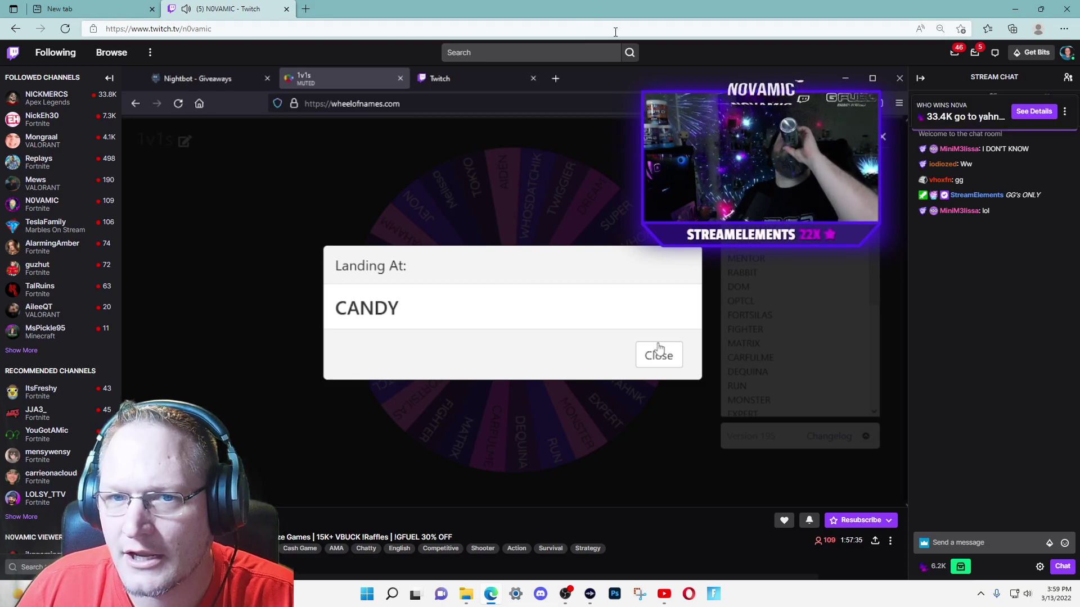
- Save the N0VAMIC channel as a favorite in the Test Tab folder
click(963, 30)
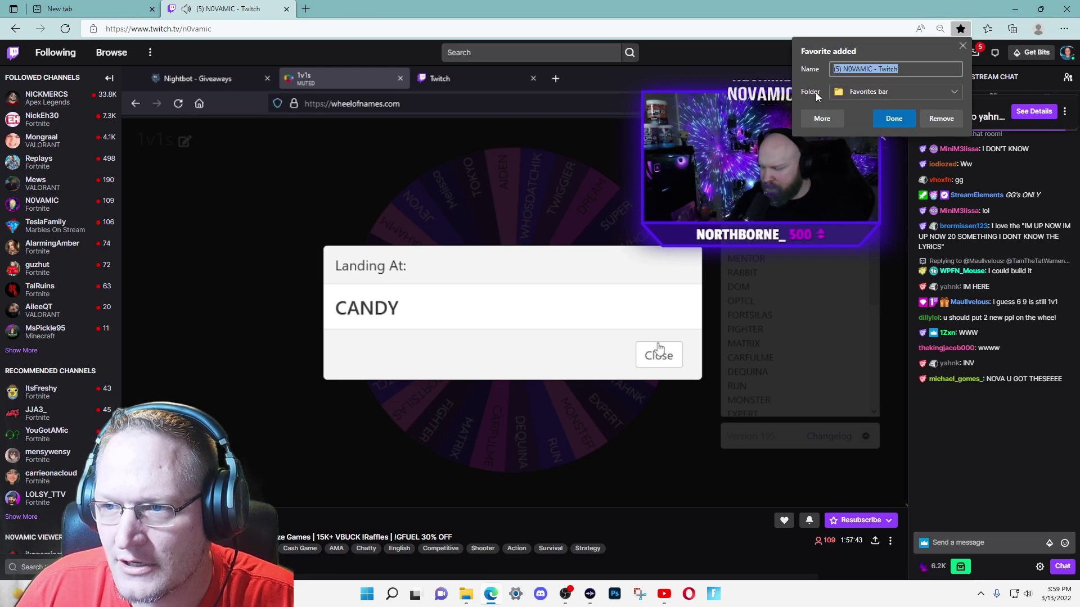
click(940, 92)
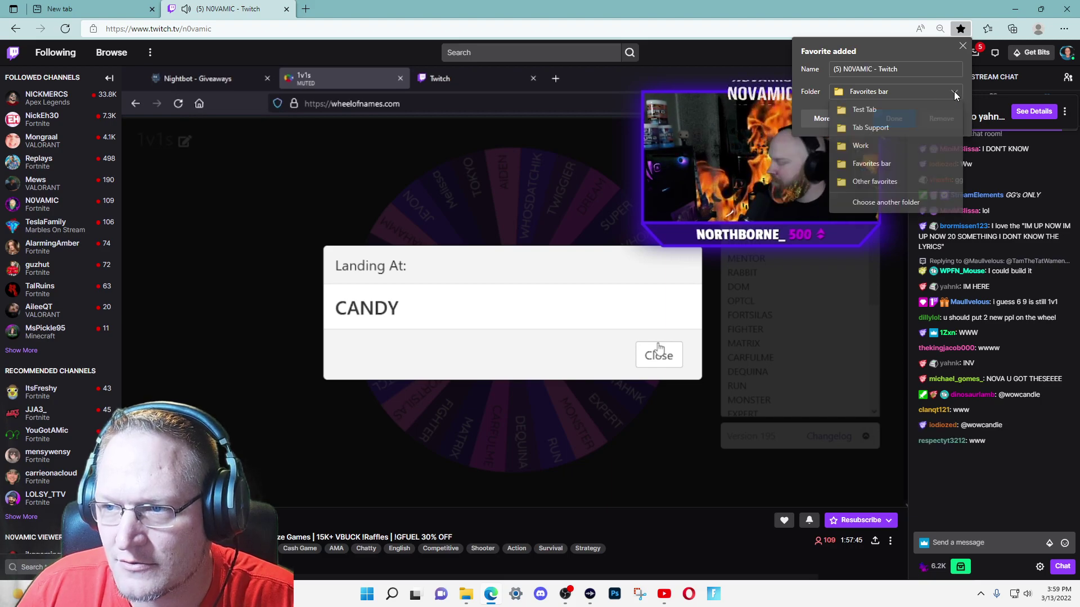
click(871, 113)
click(883, 118)
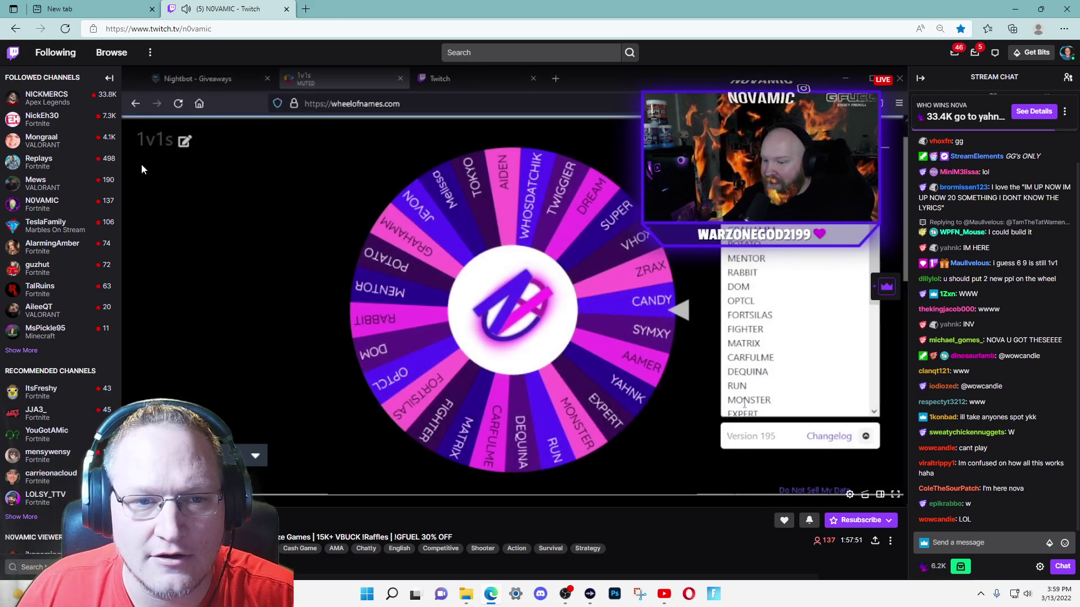
- Open the TeslaFamily channel and save it as a favorite in Test Tab
click(45, 225)
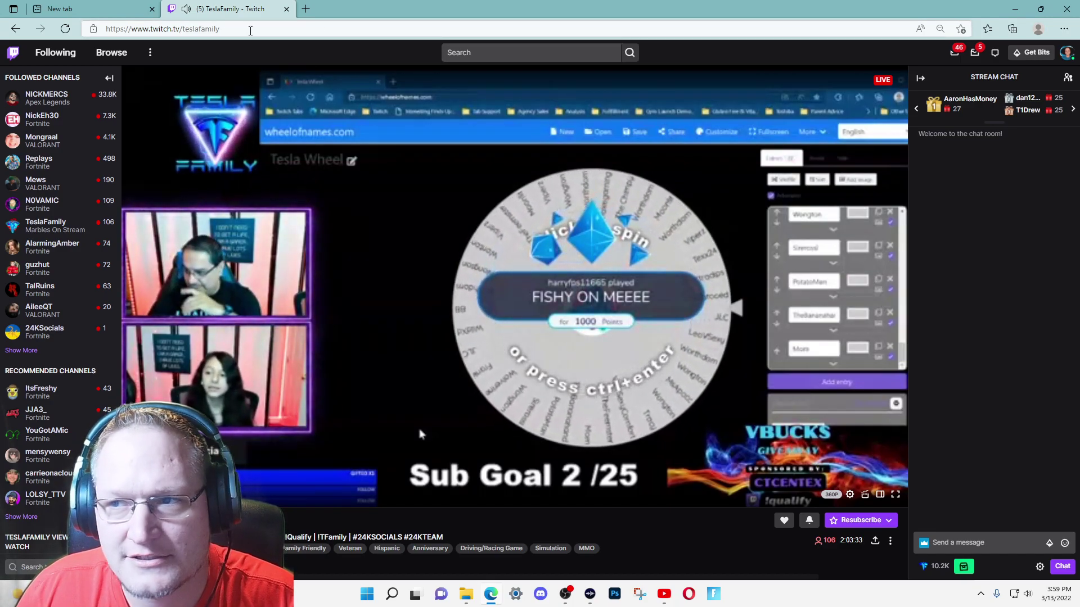
click(961, 29)
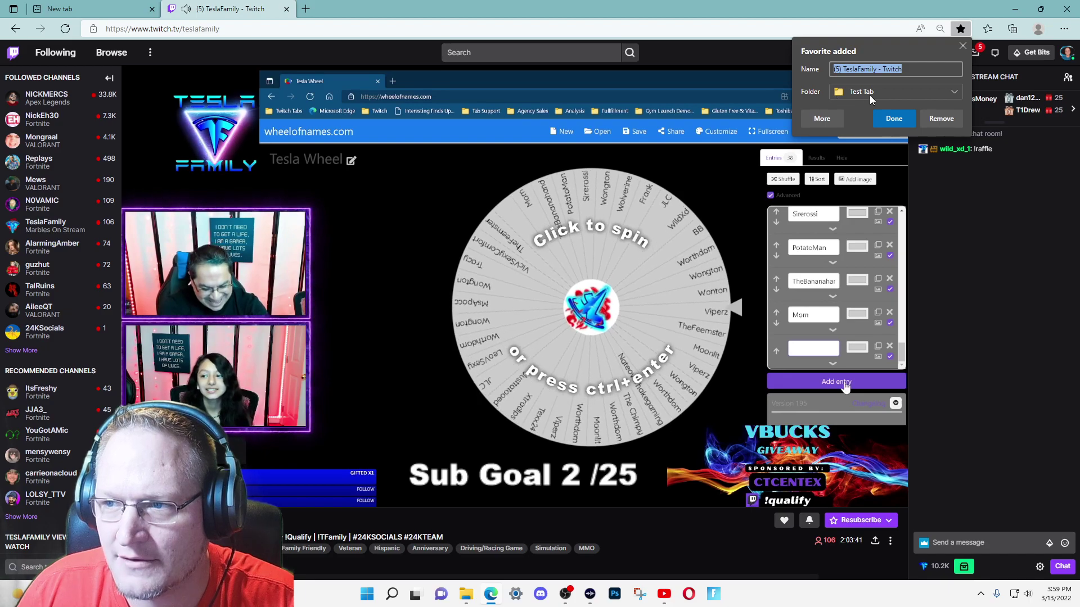
click(894, 119)
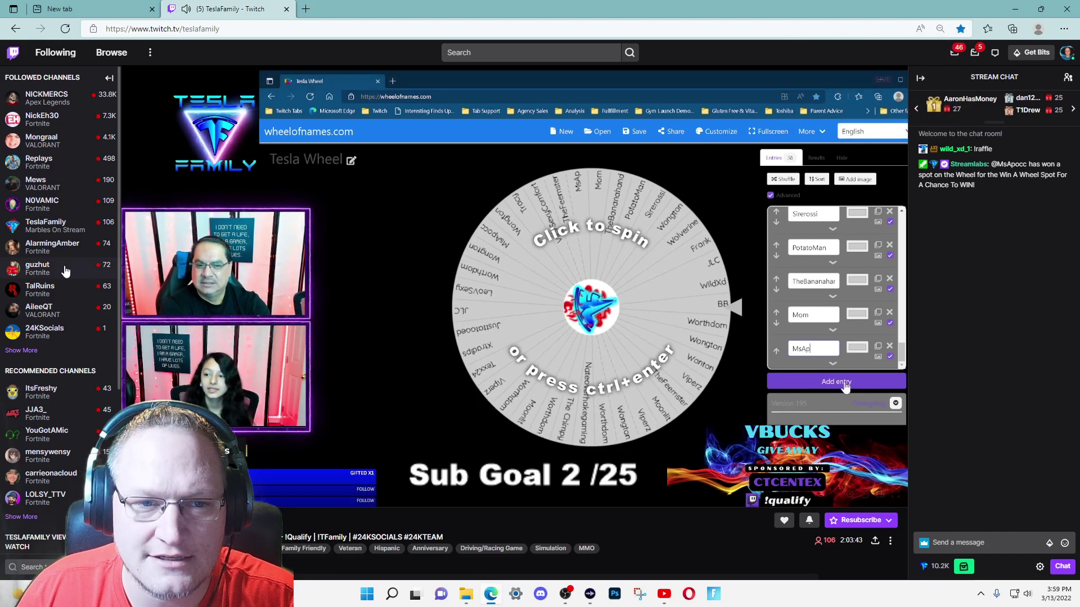
- Save the Replays channel as a favorite in Test Tab, then close the Twitch tab
click(56, 164)
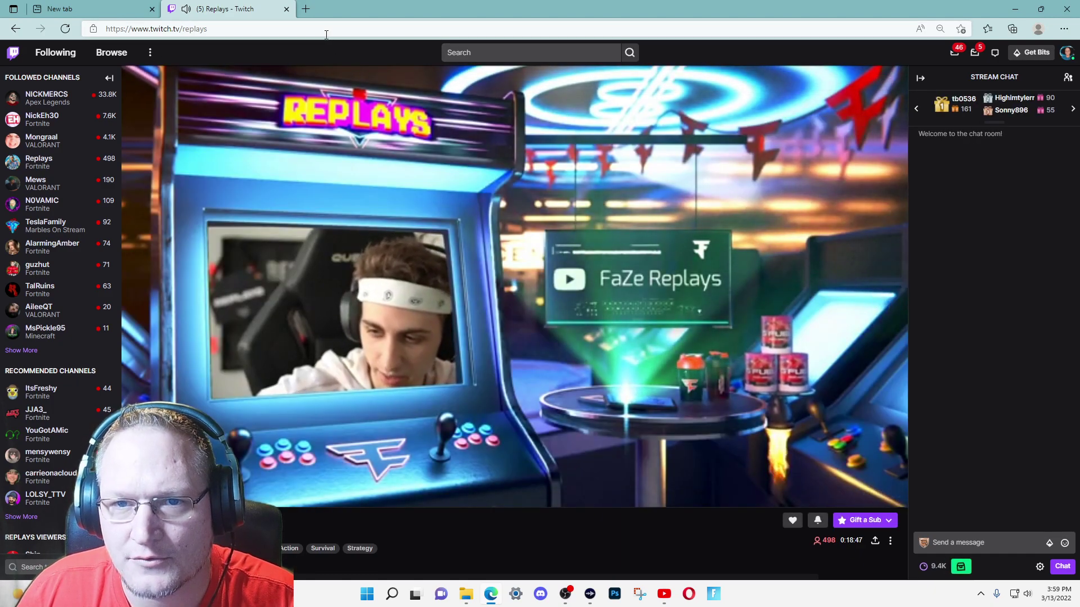
click(961, 31)
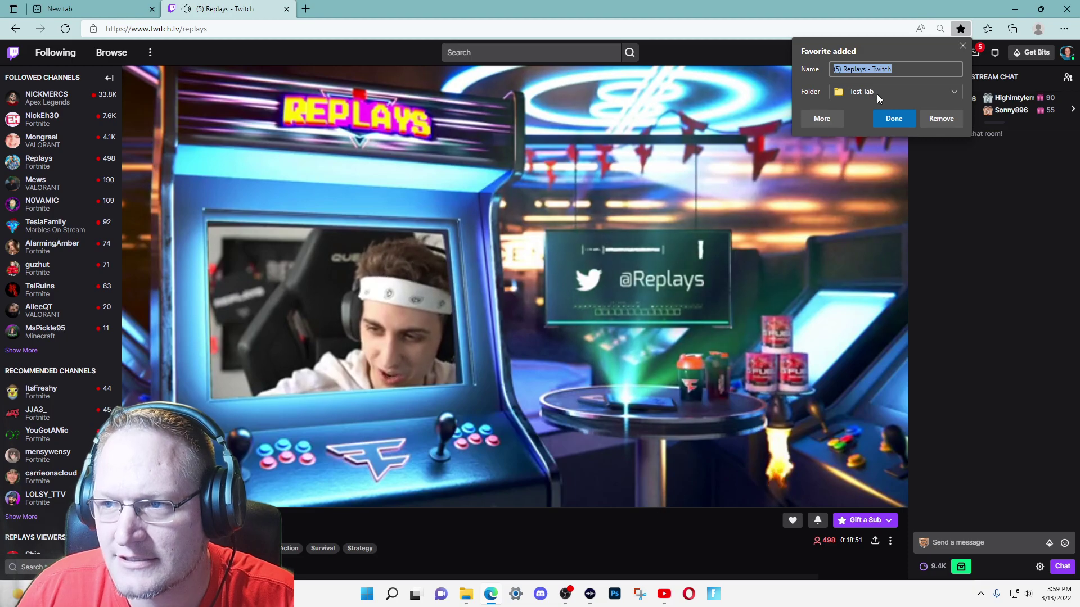
click(894, 118)
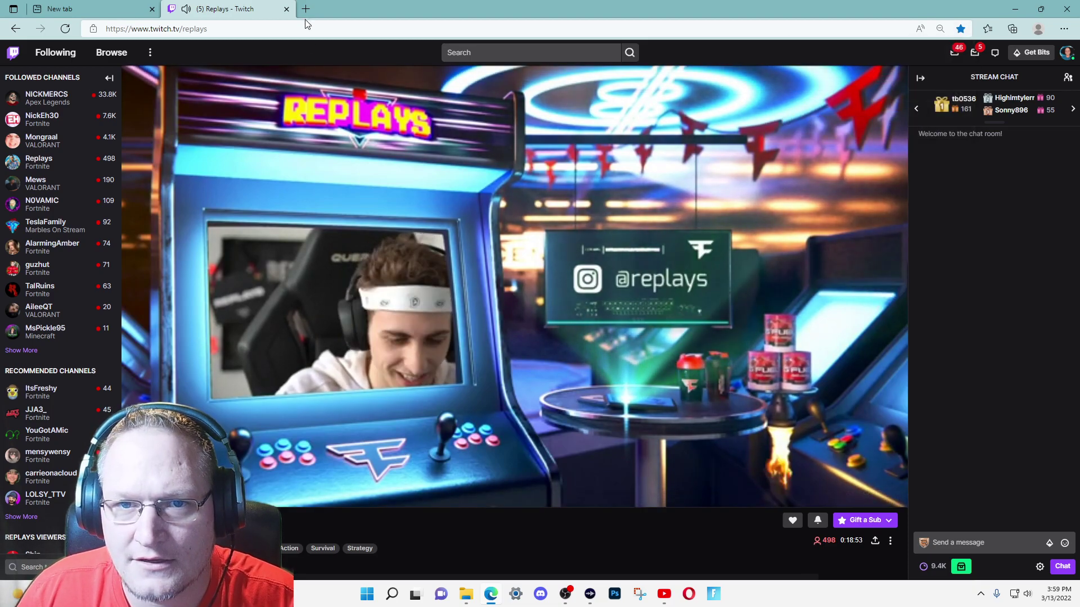
click(286, 9)
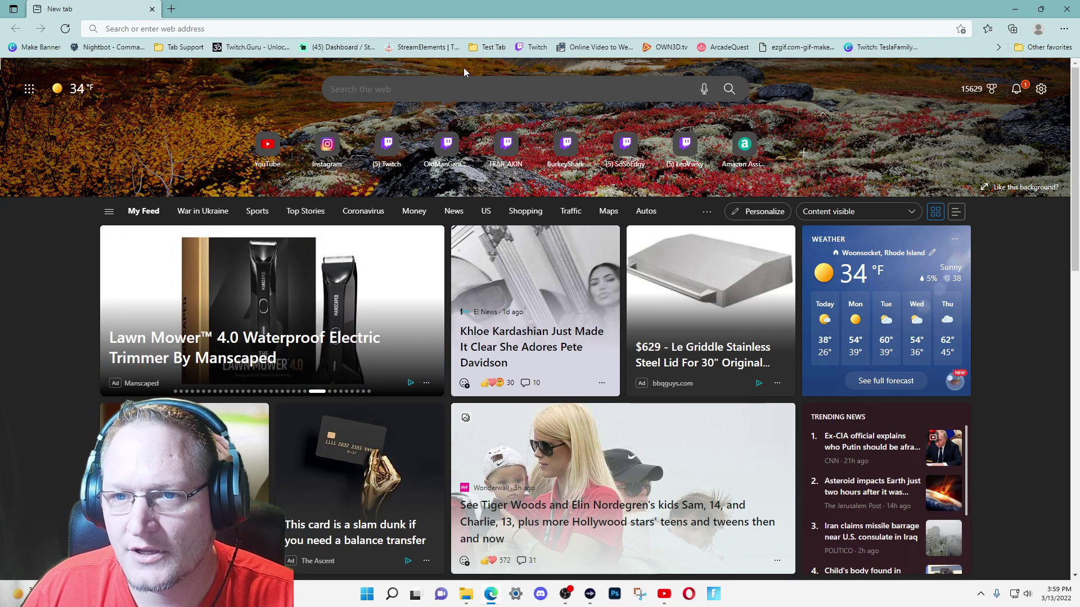
- Open the three Test Tab favorites as a new tab group coloured green
right_click(498, 52)
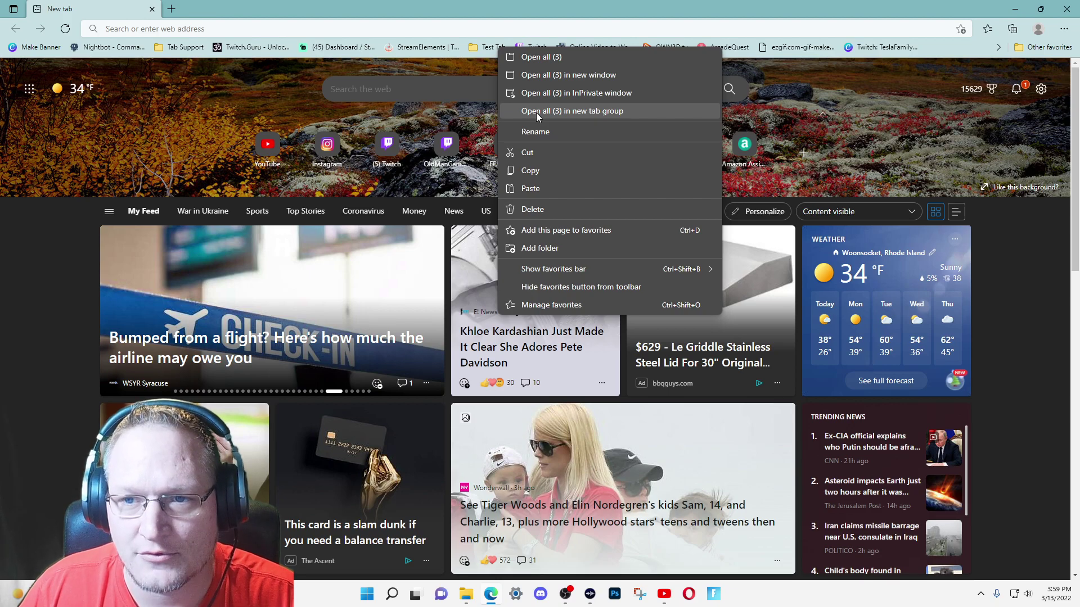
click(536, 112)
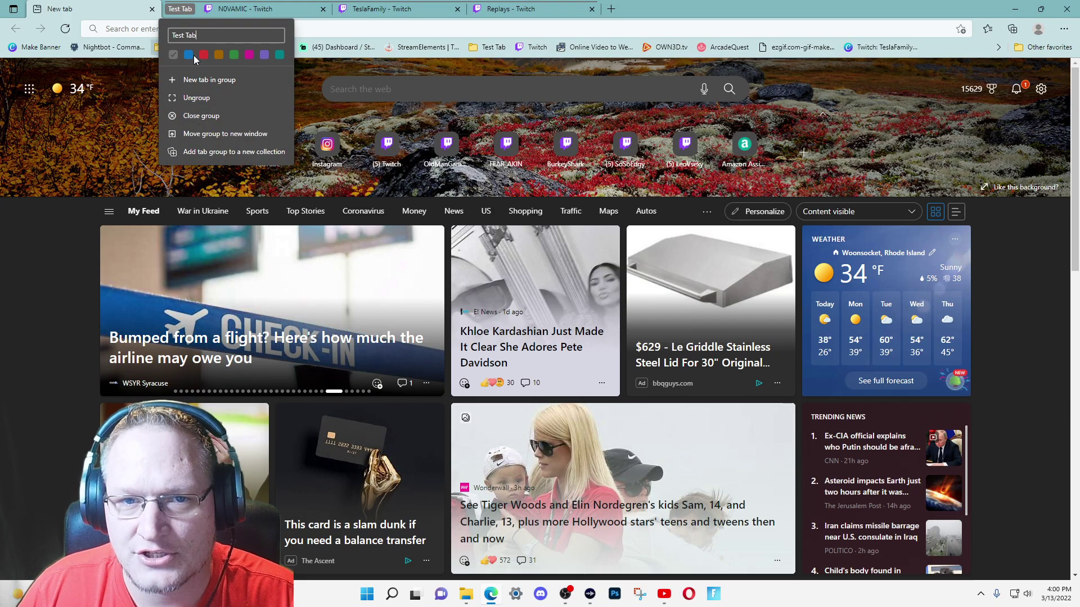
click(235, 54)
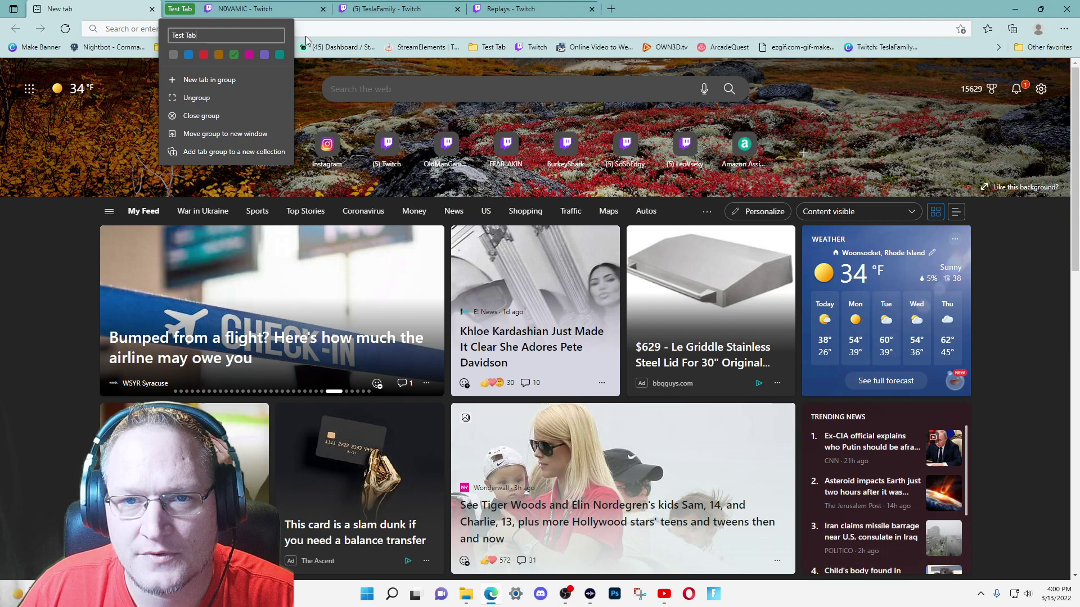
key(Escape)
click(266, 9)
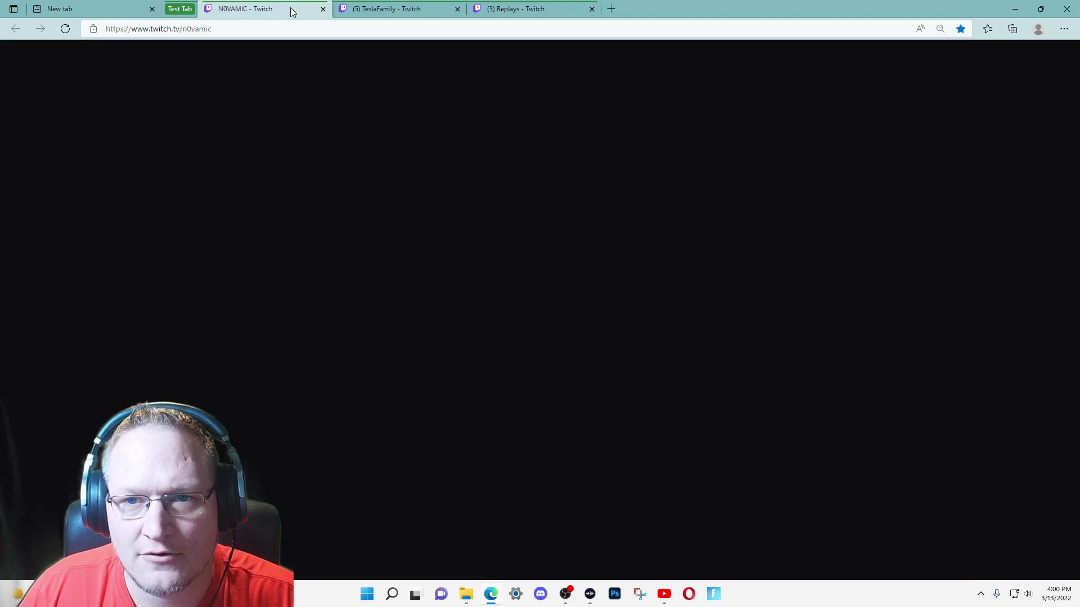
- Cycle through the N0VAMIC, TeslaFamily and Replays tabs to load them, then mute TeslaFamily and Replays
click(376, 9)
click(495, 9)
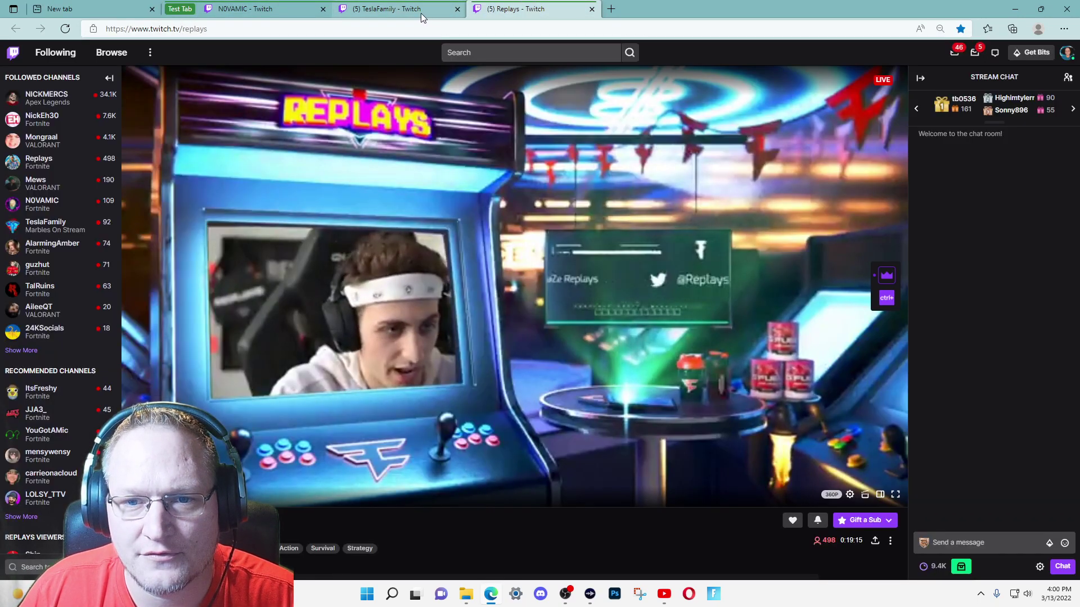
click(419, 11)
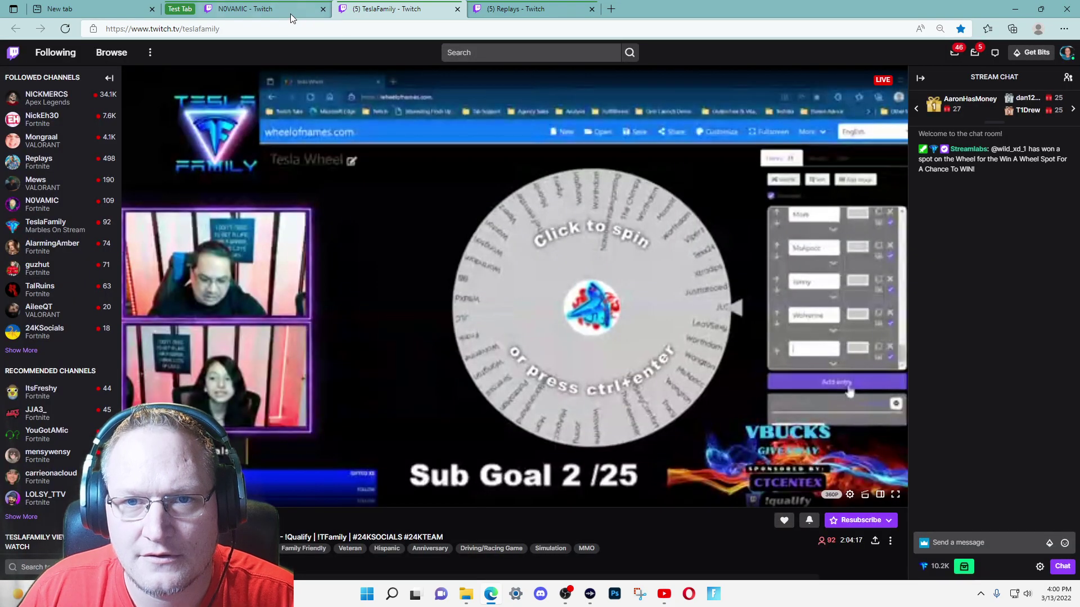
click(290, 11)
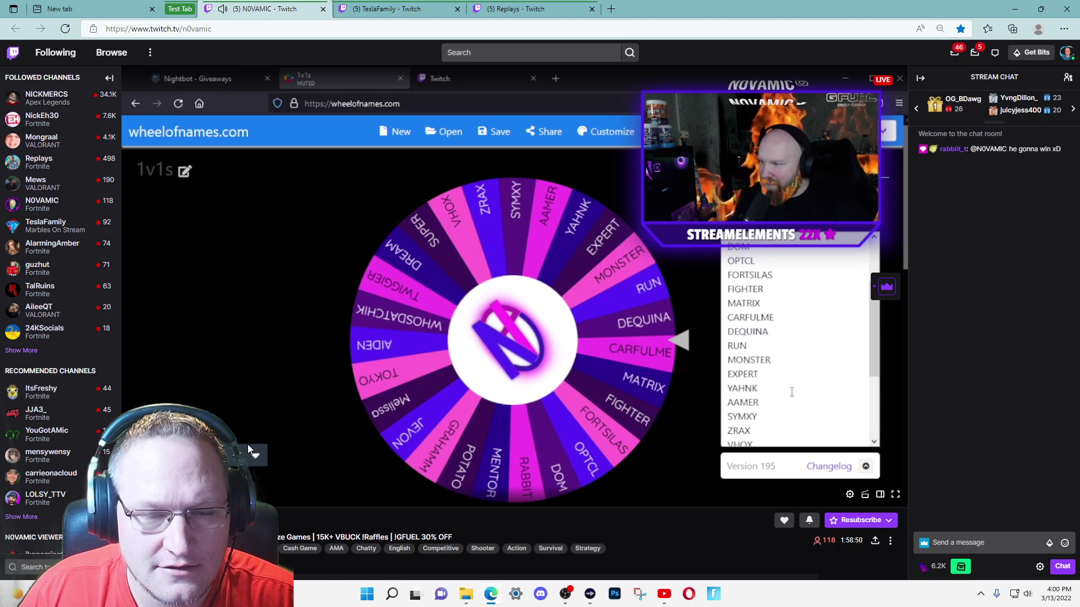
key(ctrl+Tab)
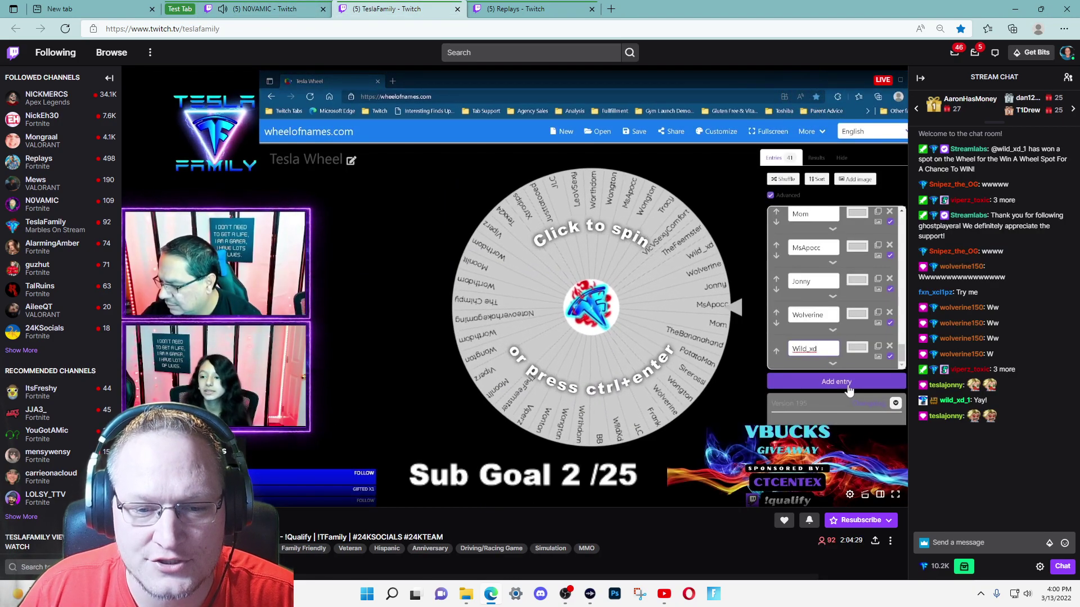
key(ctrl+Tab)
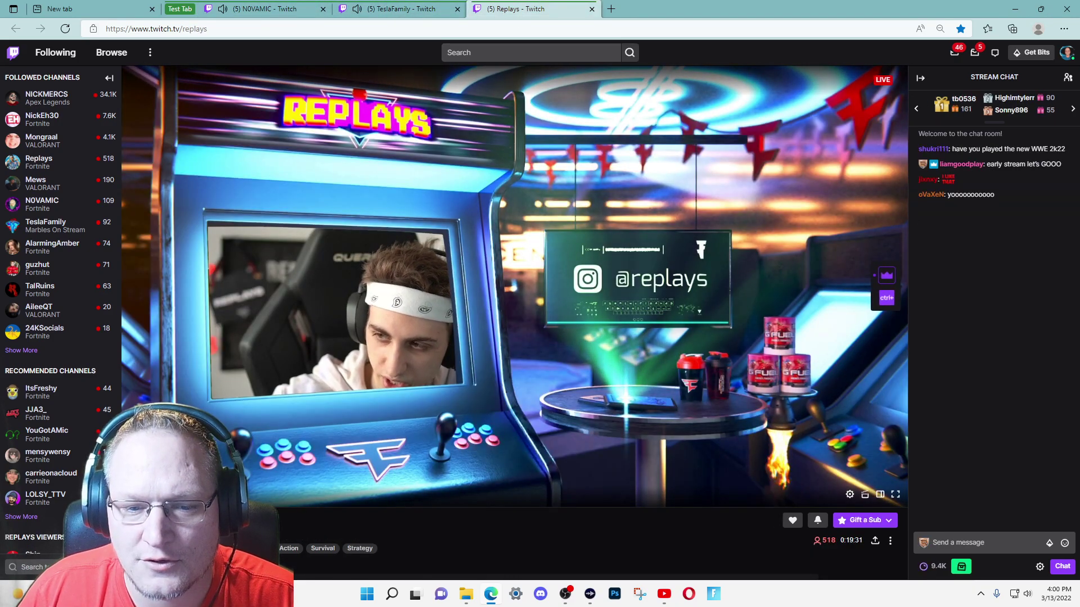
click(428, 12)
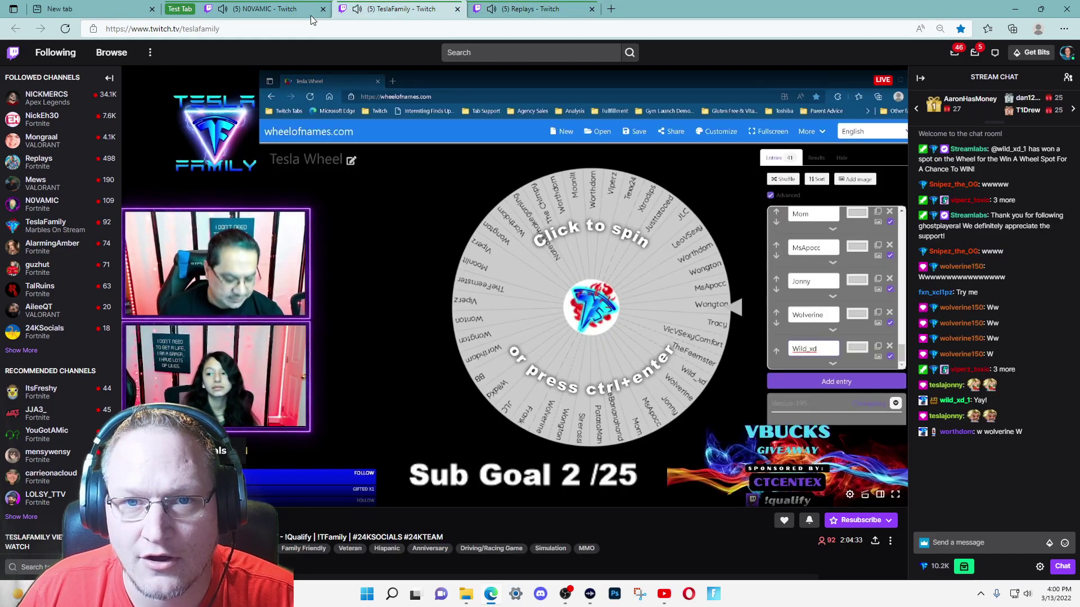
click(310, 15)
click(491, 9)
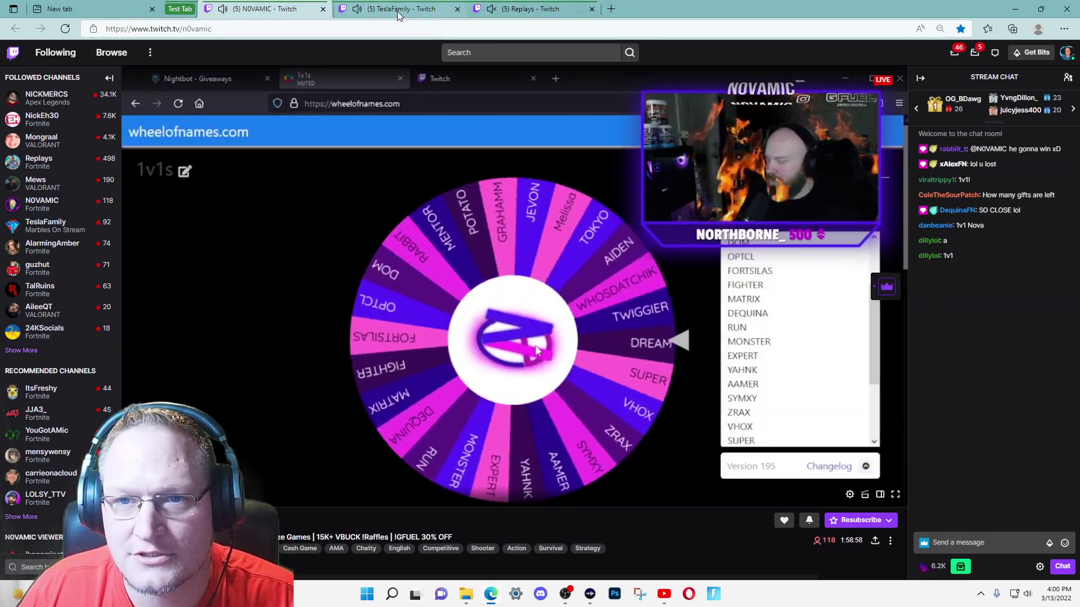
click(356, 9)
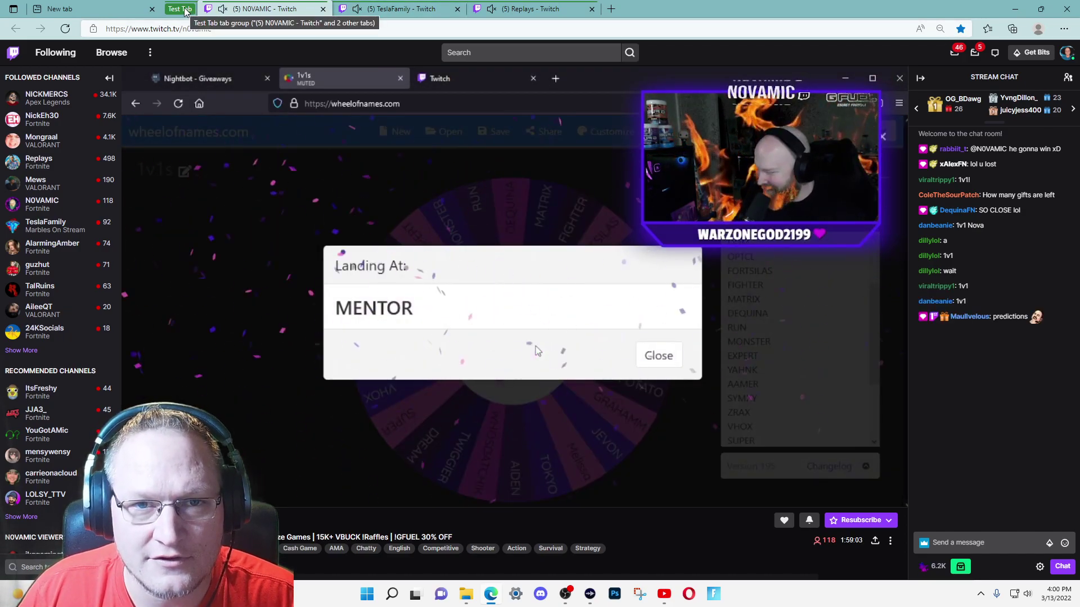
- Collapse the green Test Tab group and close it, leaving only the New tab page
click(187, 11)
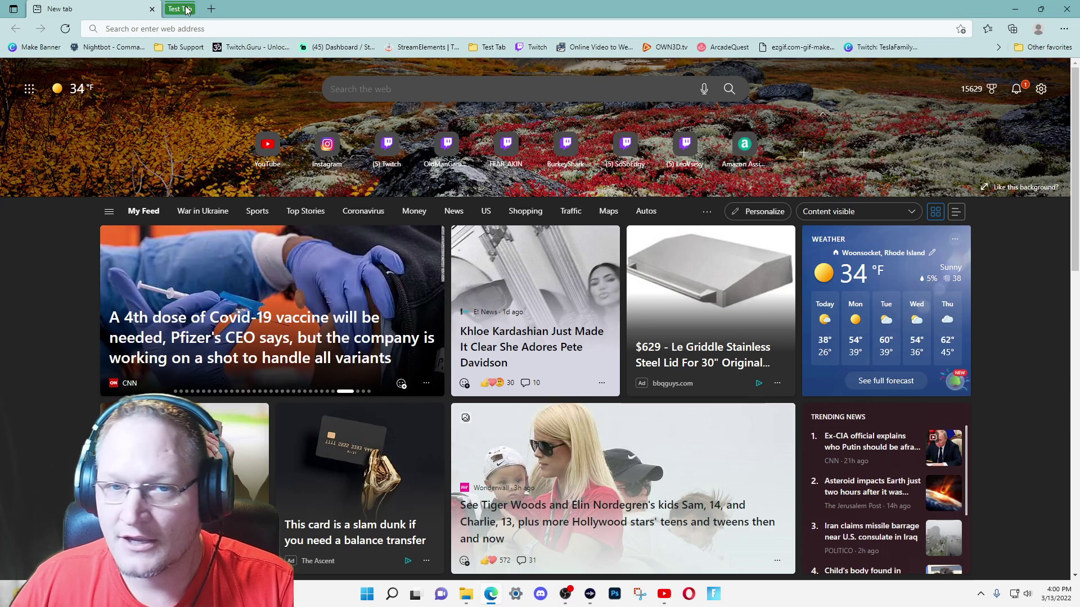
right_click(179, 7)
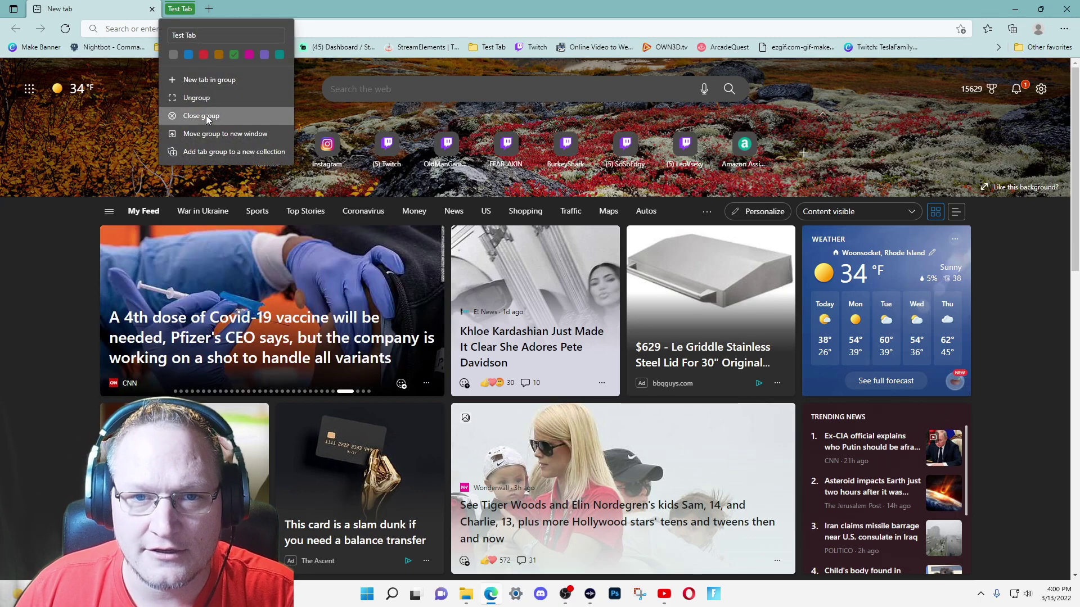